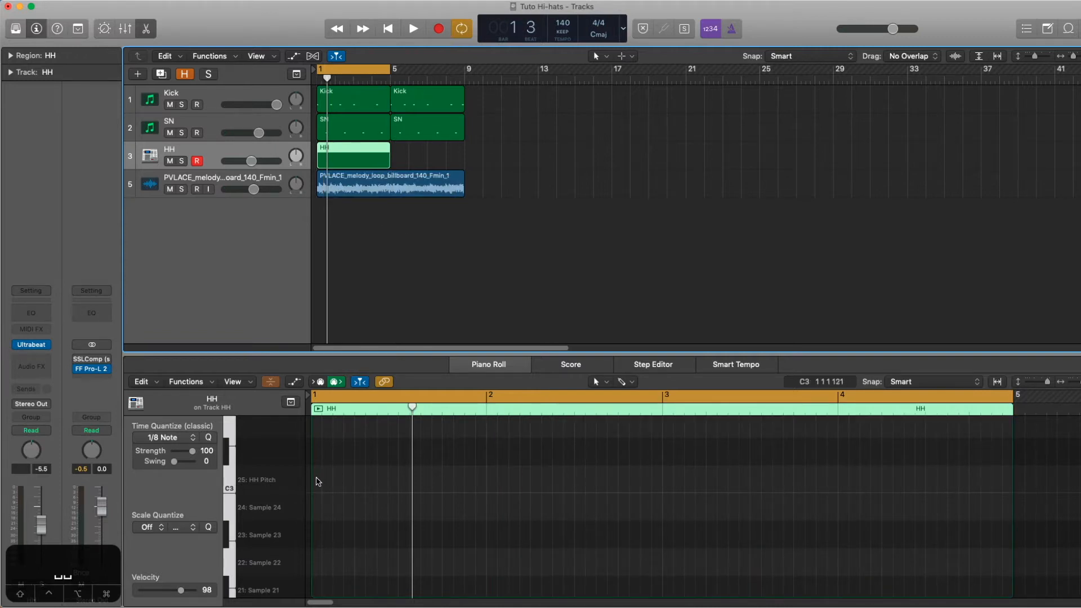
pyautogui.press('t')
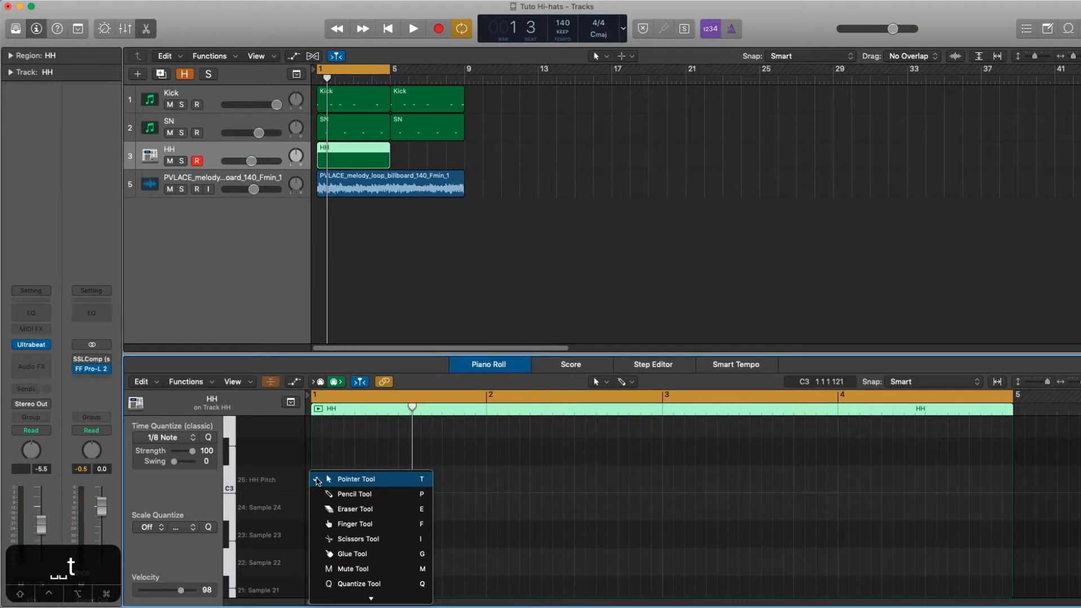
pyautogui.scroll(-5, 317, 480)
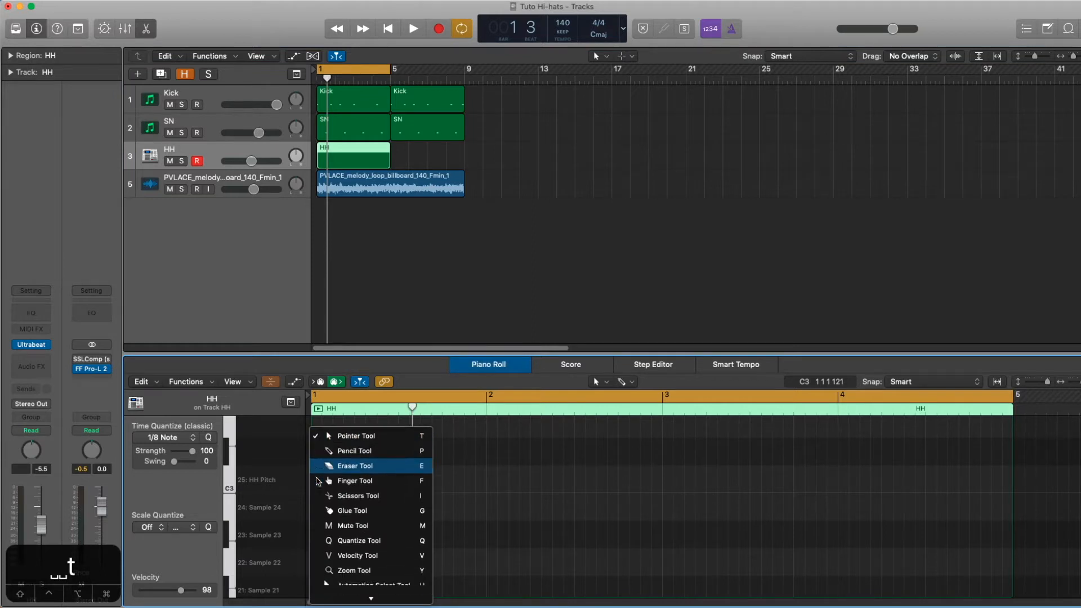
pyautogui.scroll(-1, 316, 480)
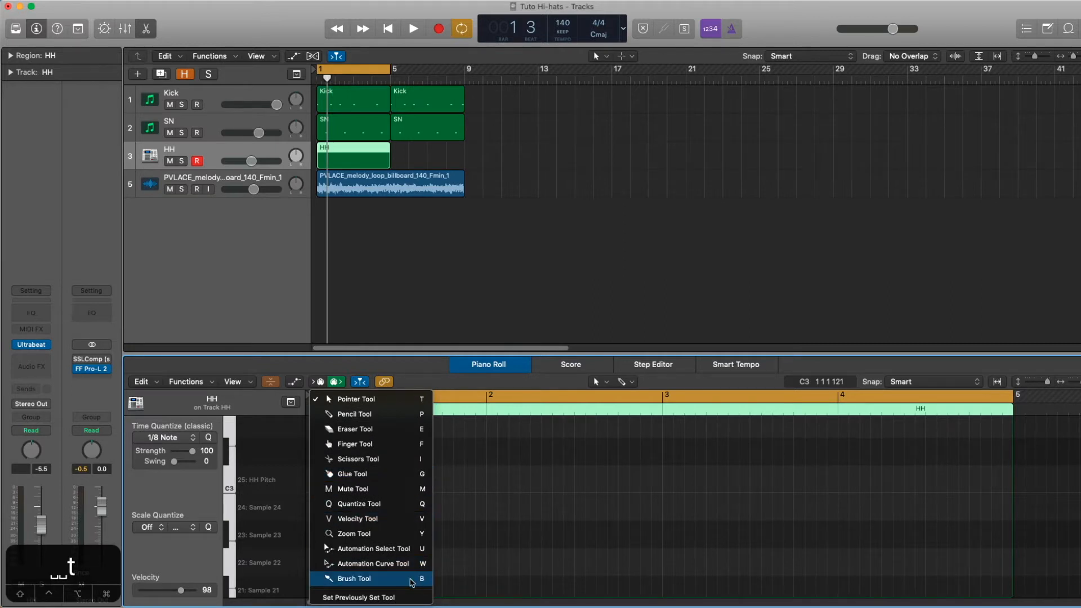
pyautogui.click(532, 496)
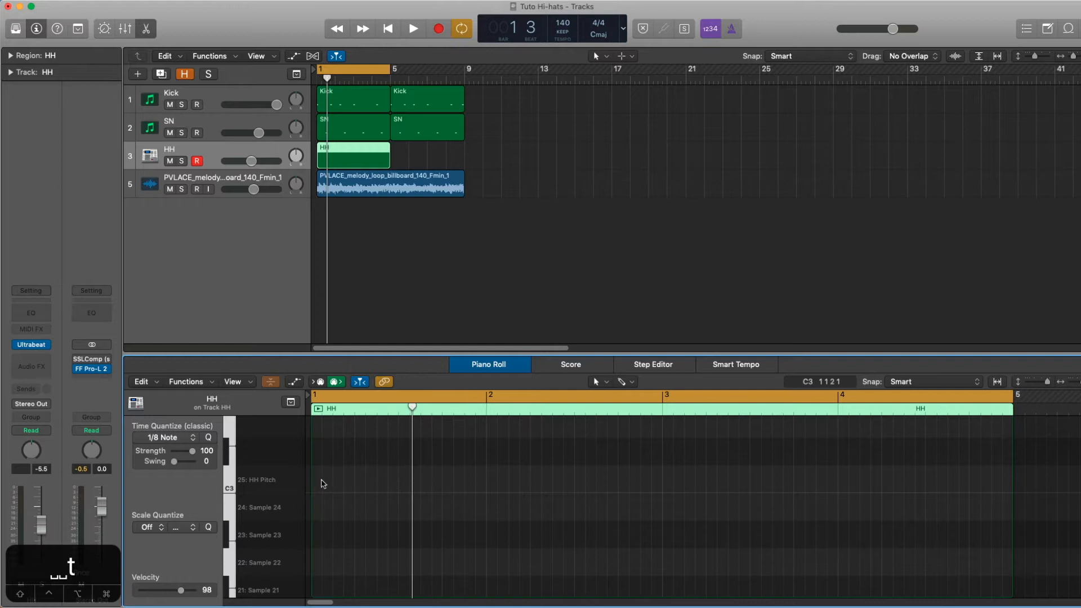
# - Paint continuous 1/8 notes on the HH Pitch row across bars 1 to 4 with the Brush Tool
pyautogui.press('t')
pyautogui.press('b')
pyautogui.press('t')
pyautogui.press('b')
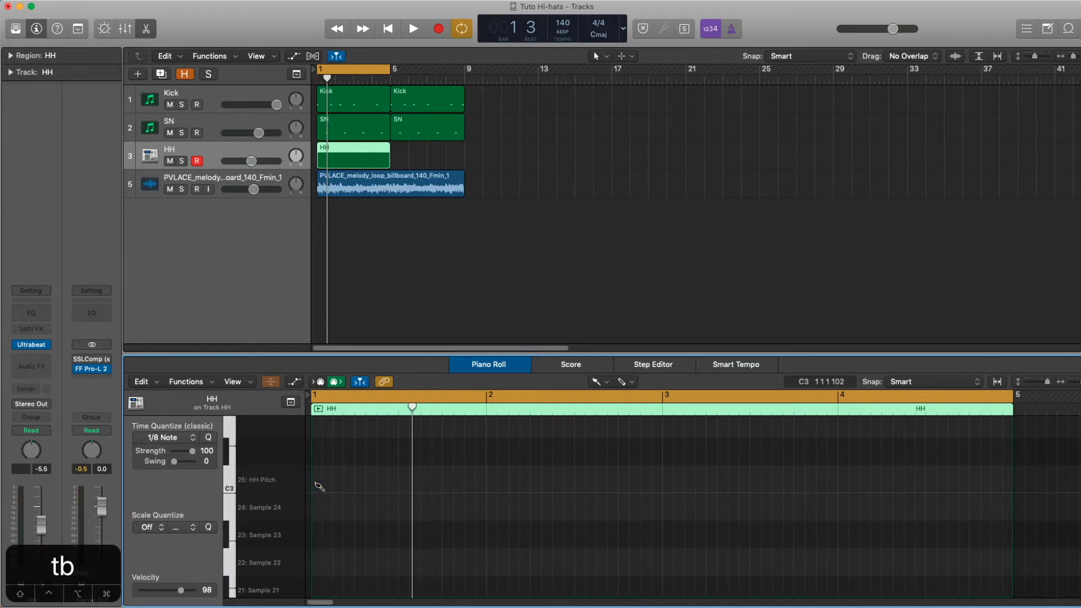
pyautogui.click(319, 486)
pyautogui.moveTo(333, 485); pyautogui.dragTo(1003, 476)
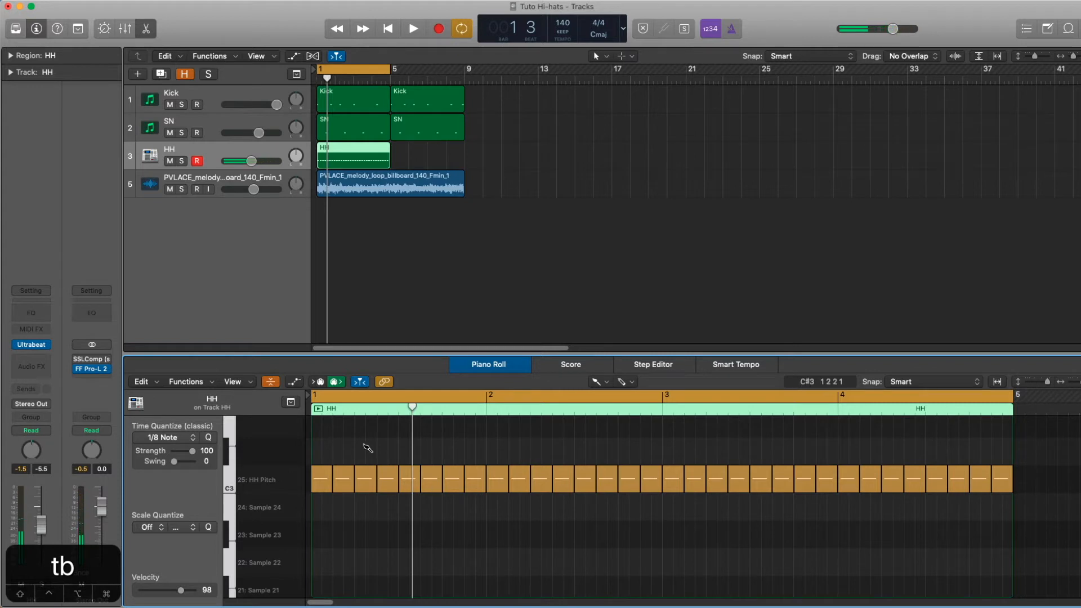
# - Return to the Pointer Tool and play back the four-bar loop with the hi-hat pattern
pyautogui.press('t')
pyautogui.press('t')
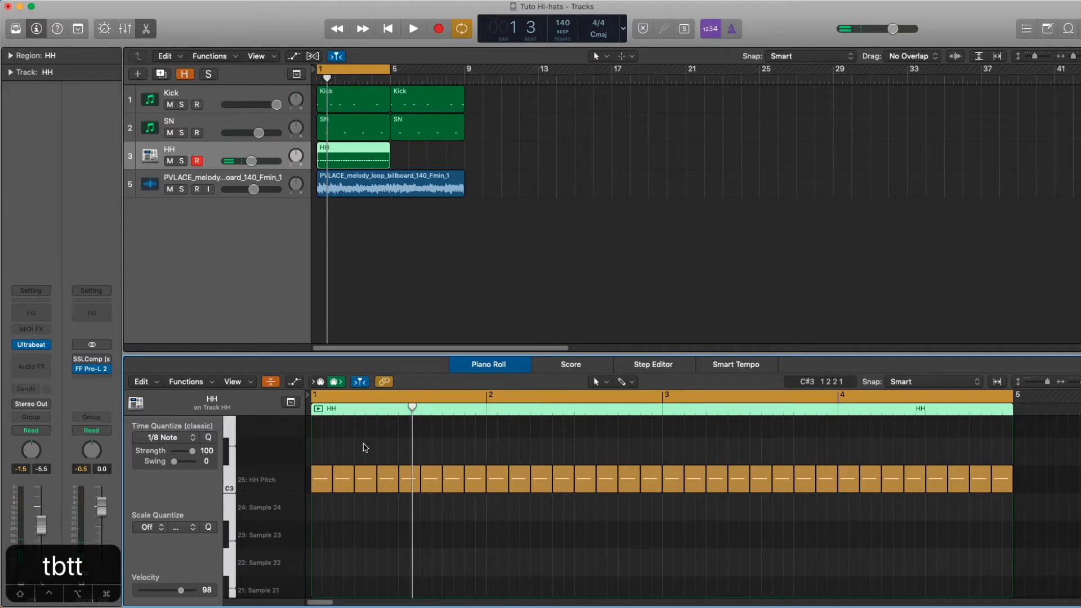
pyautogui.press('space')
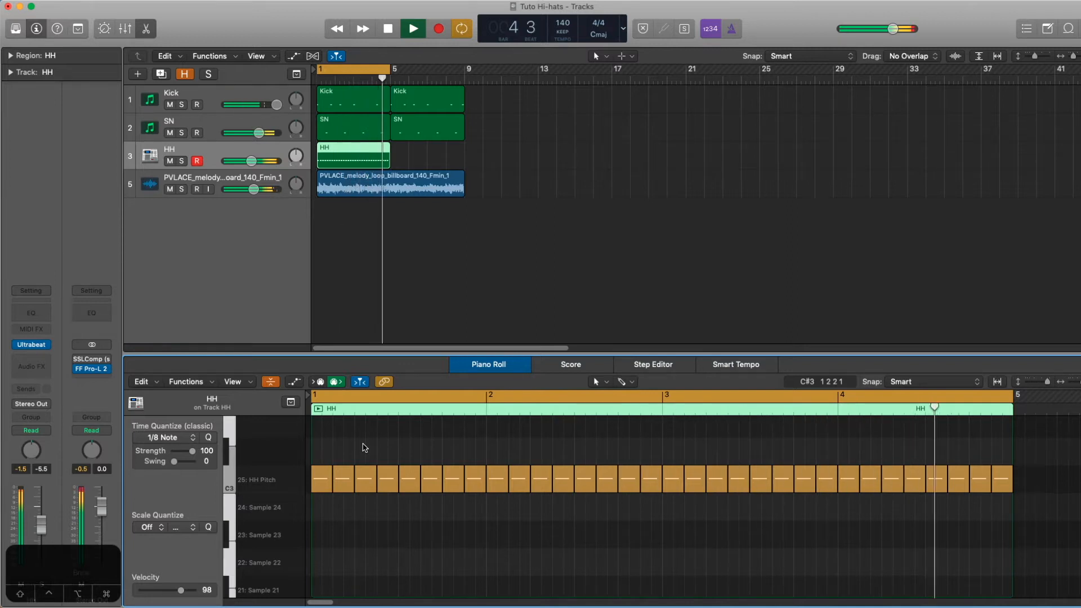
pyautogui.press('space')
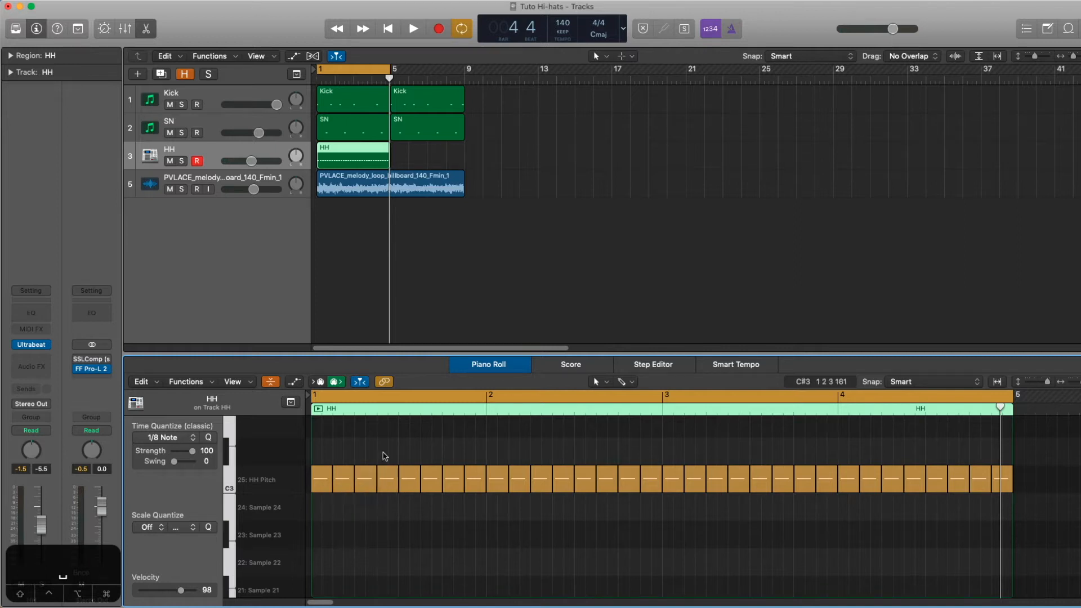
# - Split the fourth 1/8 hi-hat note of bar 1 in half with the Scissors Tool while auditioning the loop
pyautogui.press('t')
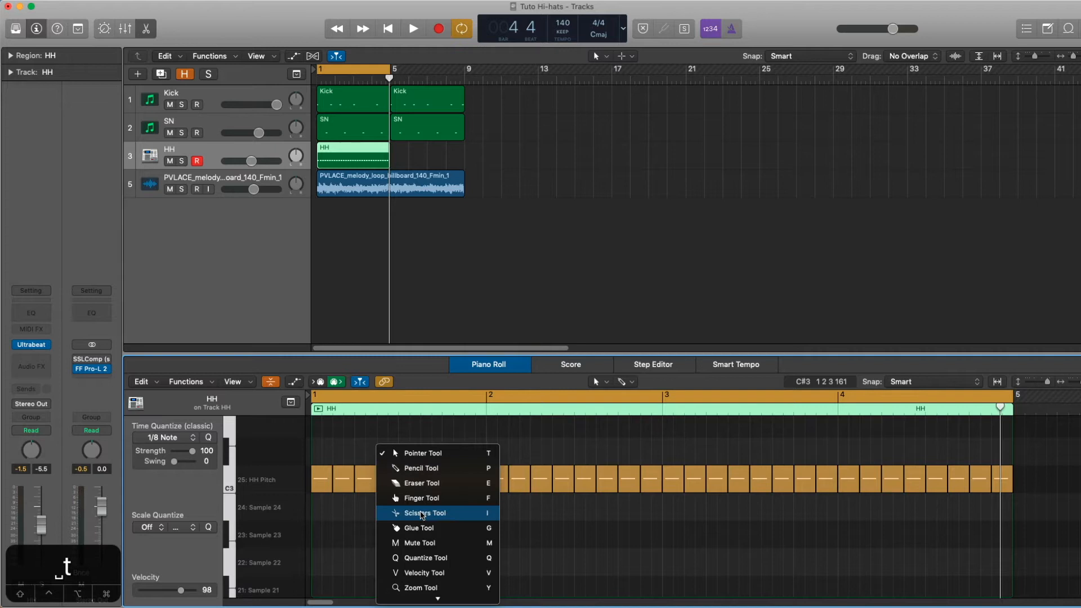
pyautogui.click(578, 451)
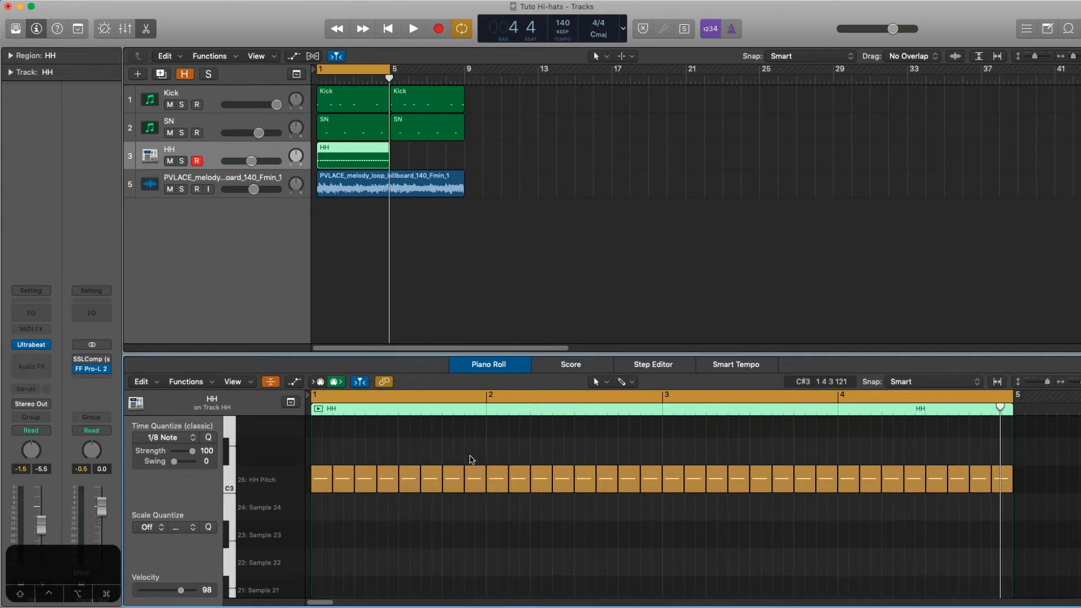
pyautogui.press('t')
pyautogui.press('i')
pyautogui.press('space')
pyautogui.click(387, 480)
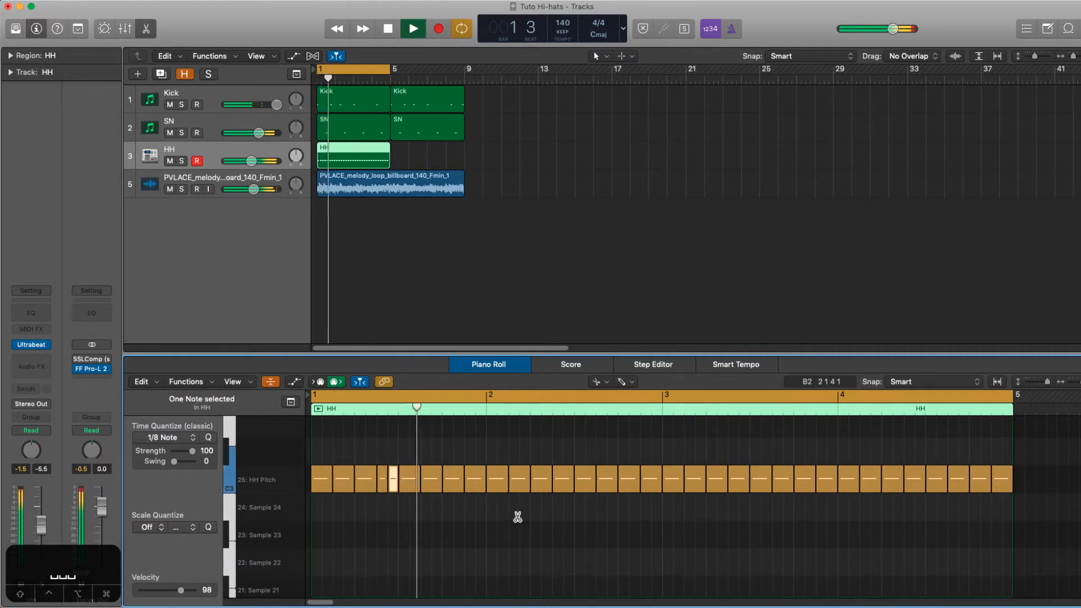
pyautogui.press('space')
# - Divide the second 1/8 note of bar 2 into two 1/32 notes followed by a 1/16 note, and audition it
pyautogui.click(519, 479)
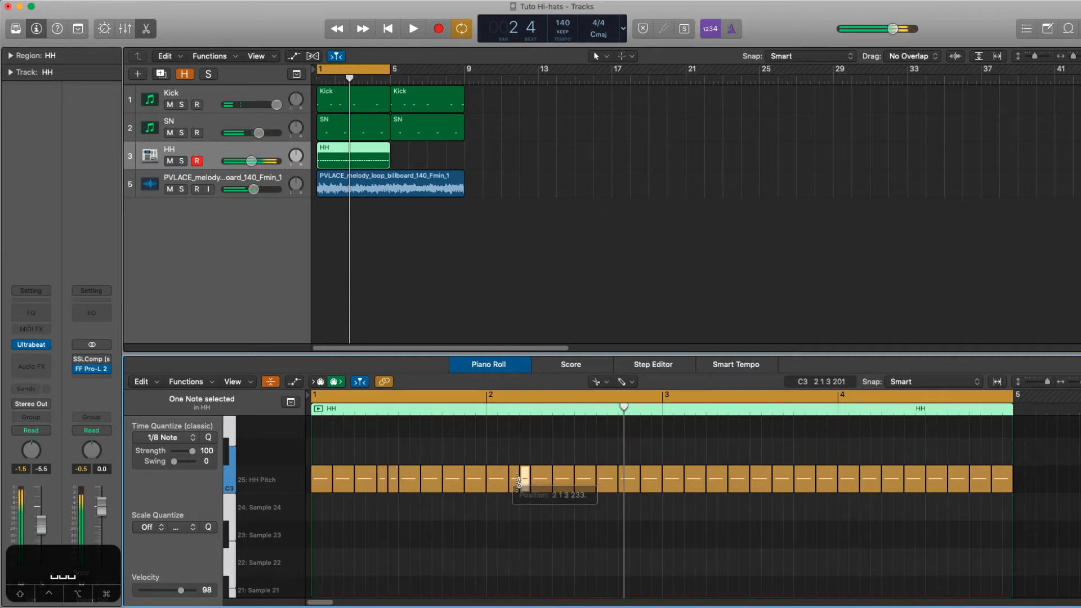
pyautogui.click(514, 486)
pyautogui.press('space')
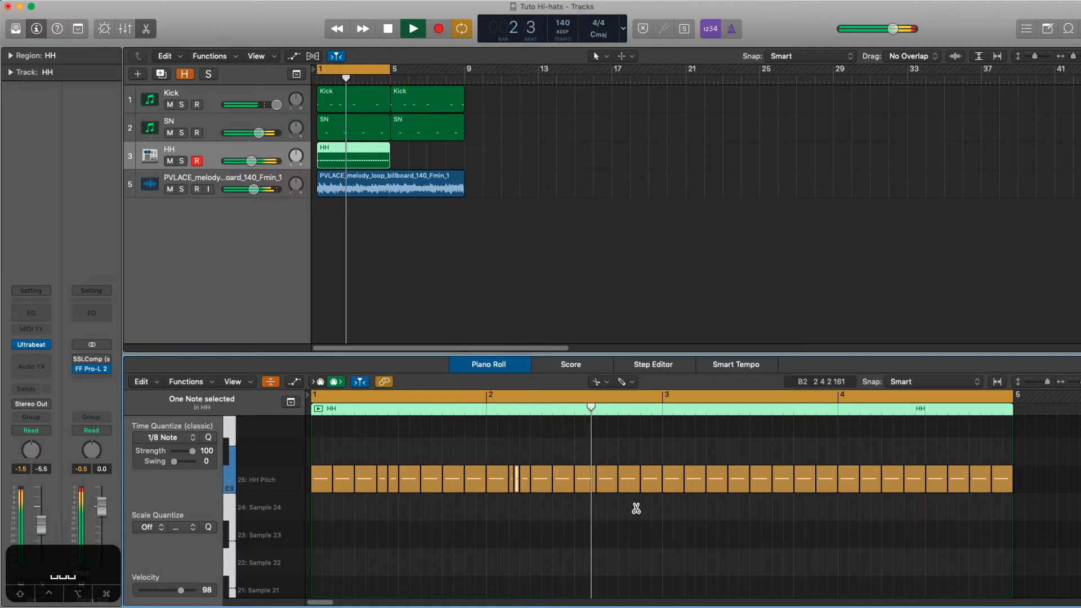
pyautogui.press('space')
# - Halve the fourth 1/8 note of bar 3, and divide bar 4's last two notes each into two 1/32 notes and a 1/16 note
pyautogui.click(739, 479)
pyautogui.hscroll(2, 765, 504)
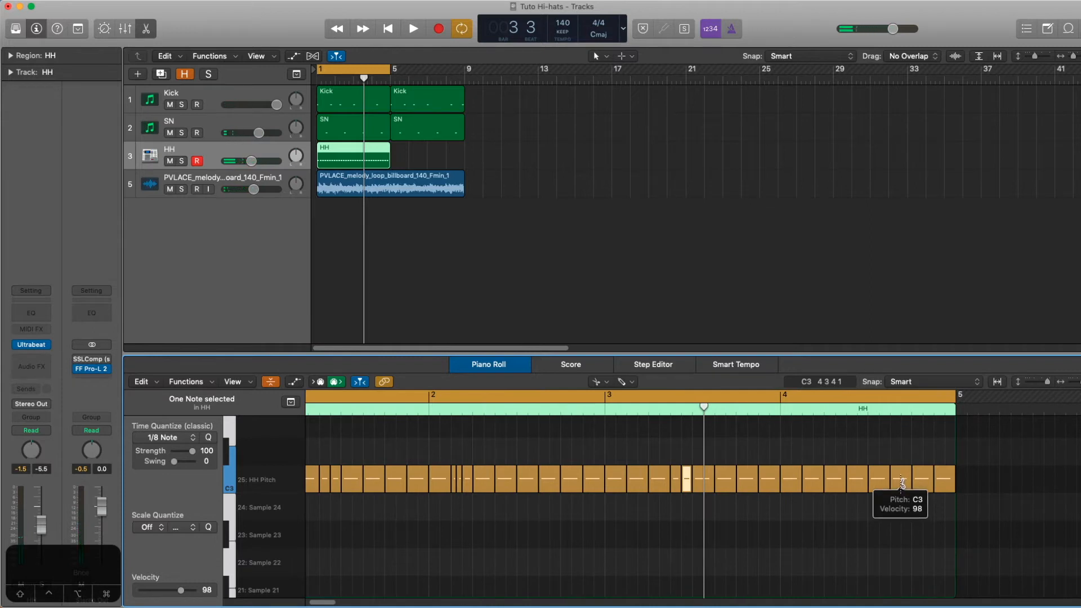
pyautogui.click(920, 483)
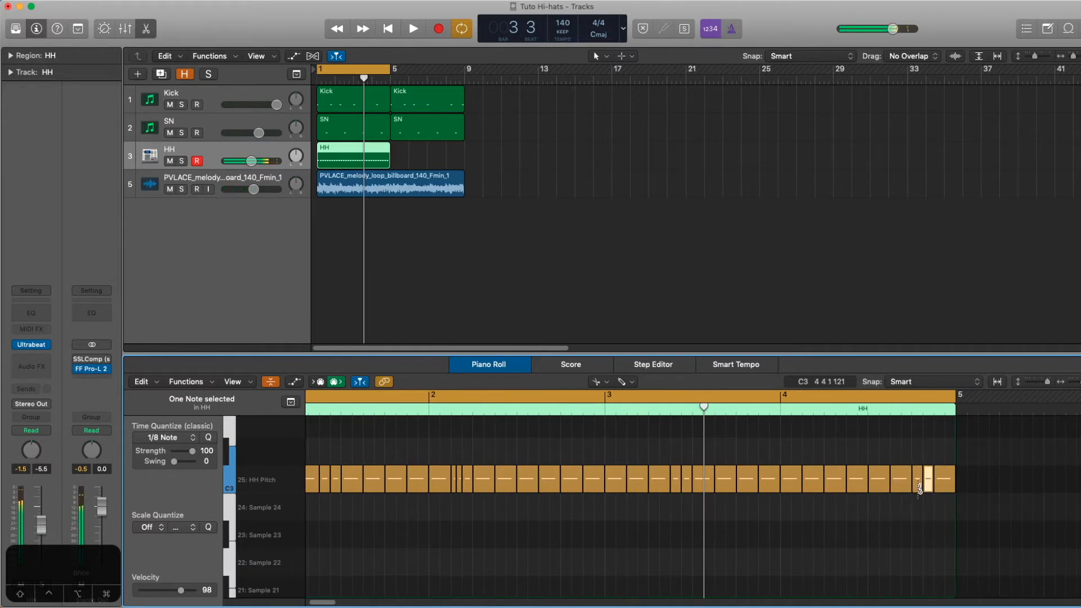
pyautogui.click(917, 486)
pyautogui.click(941, 480)
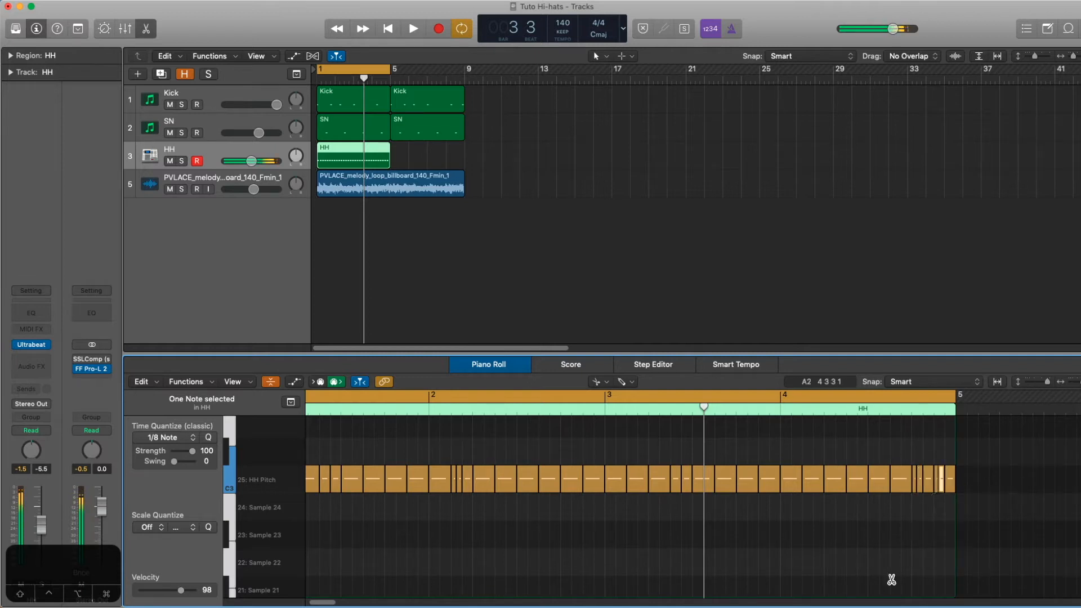
# - Play back the loop with the split hi-hat notes and return to the Pointer Tool
pyautogui.press('space')
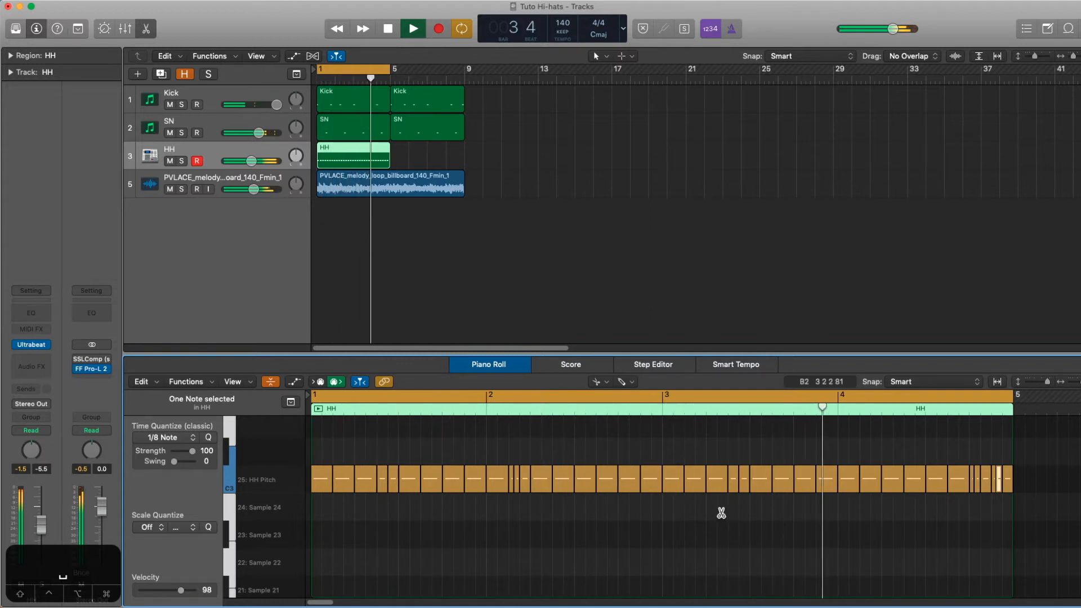
pyautogui.press('space')
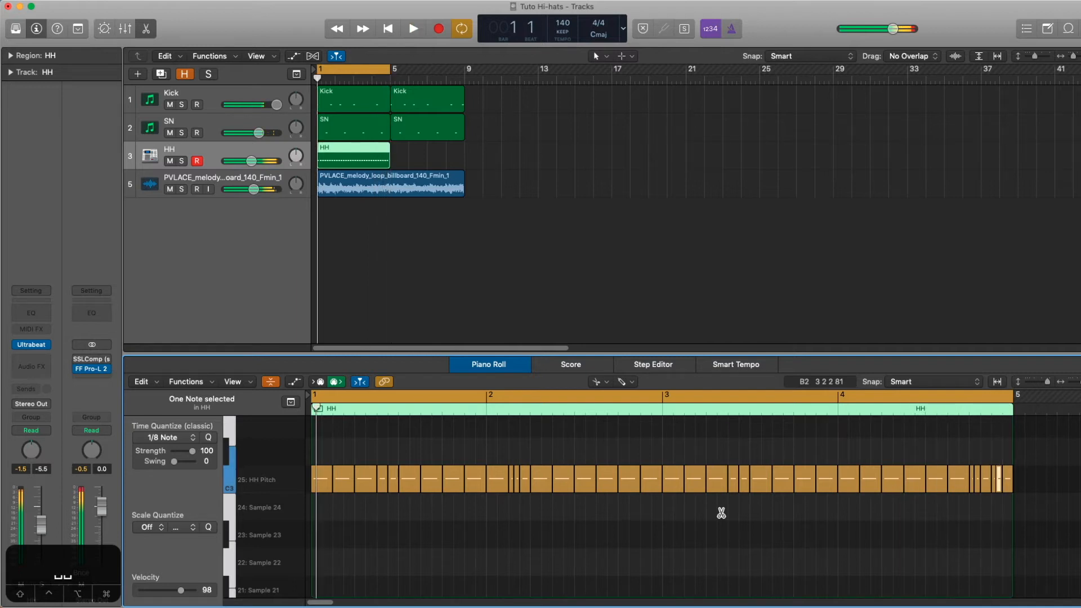
pyautogui.press('t')
pyautogui.press('t')
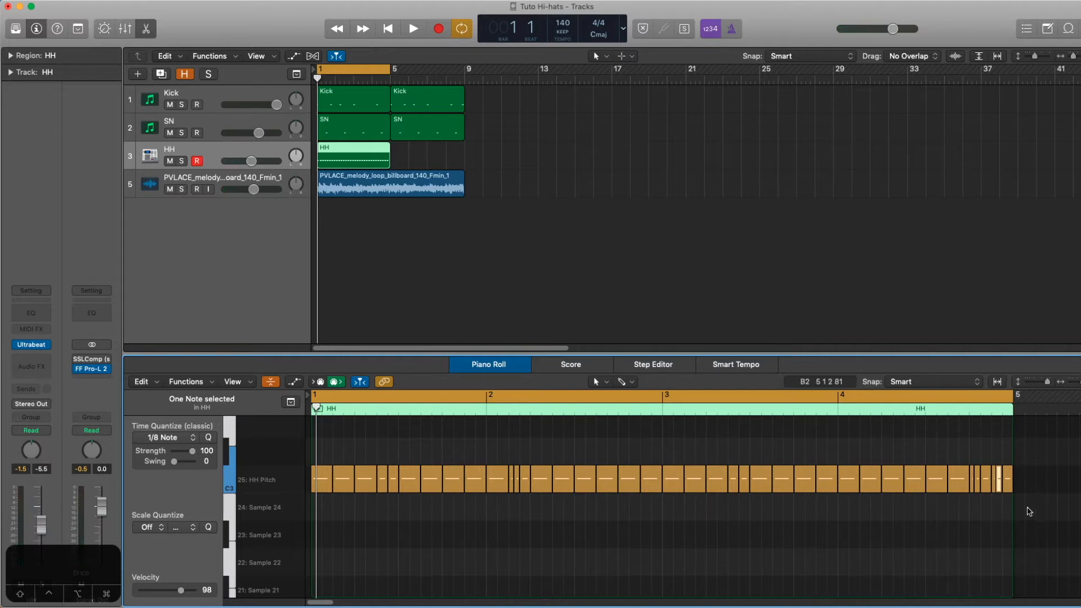
# - Apply the Humanize MIDI transform to all hi-hat notes with its random offsets of 10, and play back the loop
pyautogui.moveTo(1042, 496); pyautogui.dragTo(297, 468)
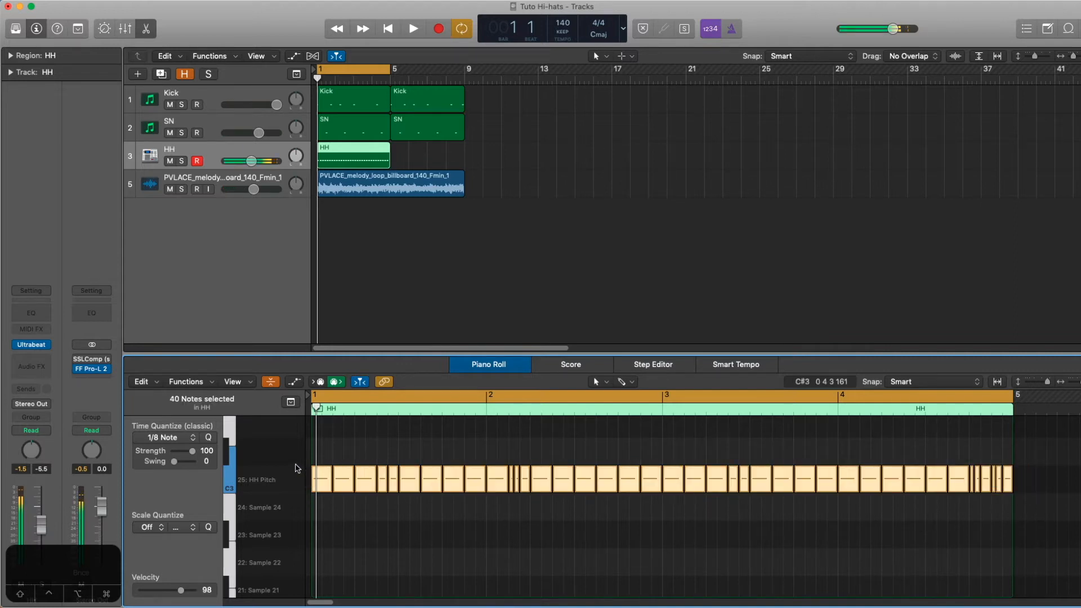
pyautogui.click(201, 385)
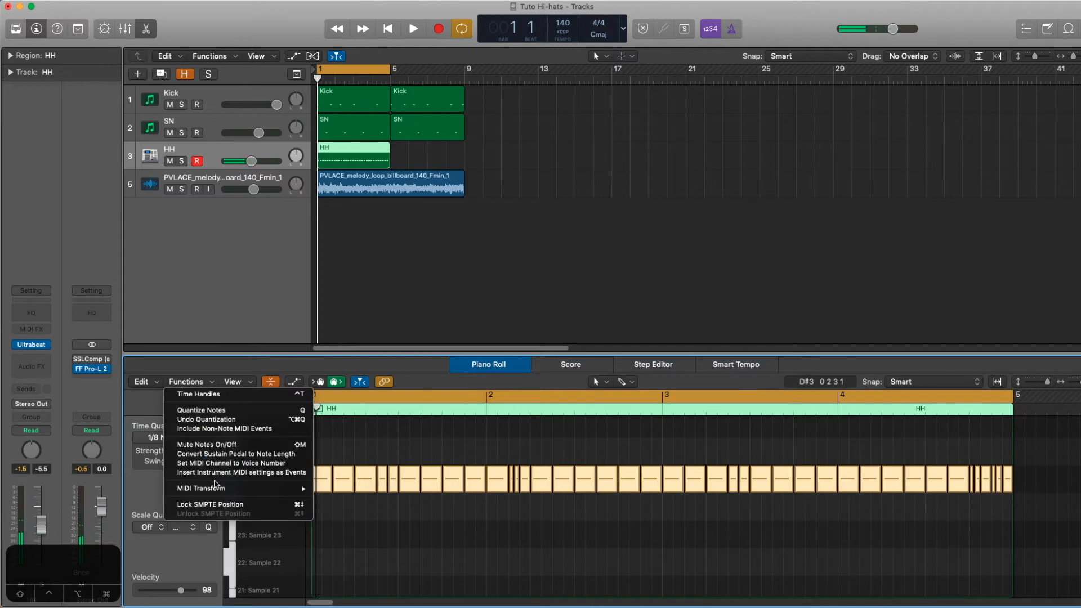
pyautogui.moveTo(219, 495)
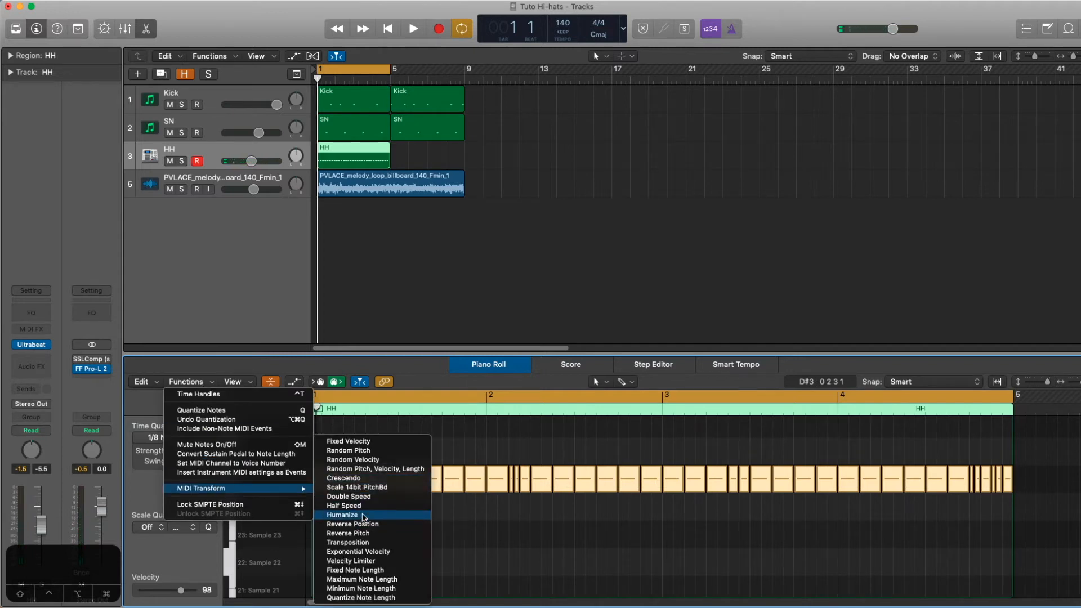
pyautogui.click(363, 516)
pyautogui.click(551, 541)
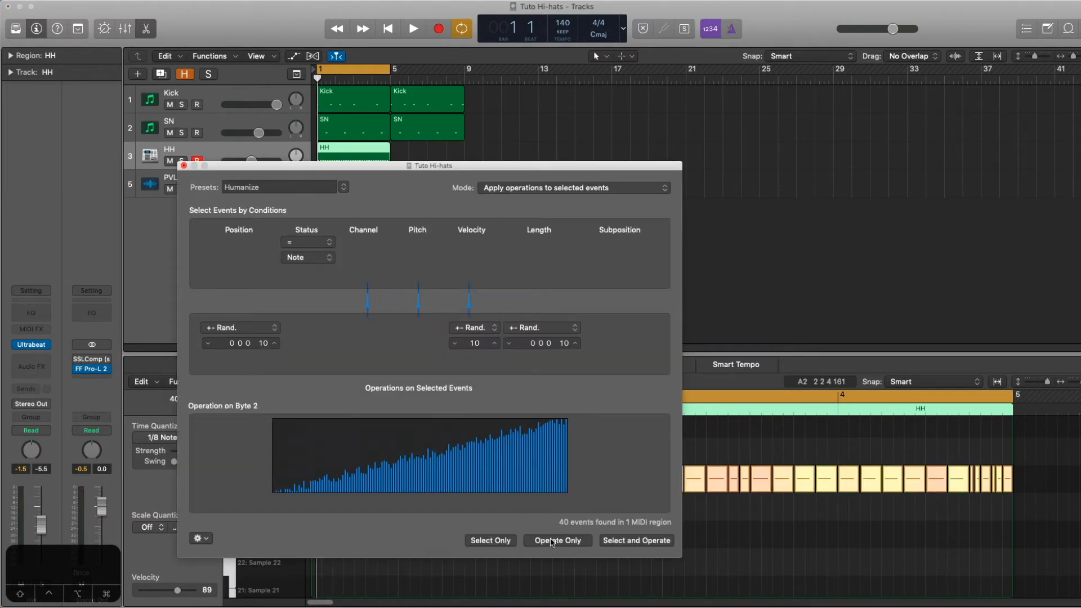
pyautogui.click(183, 165)
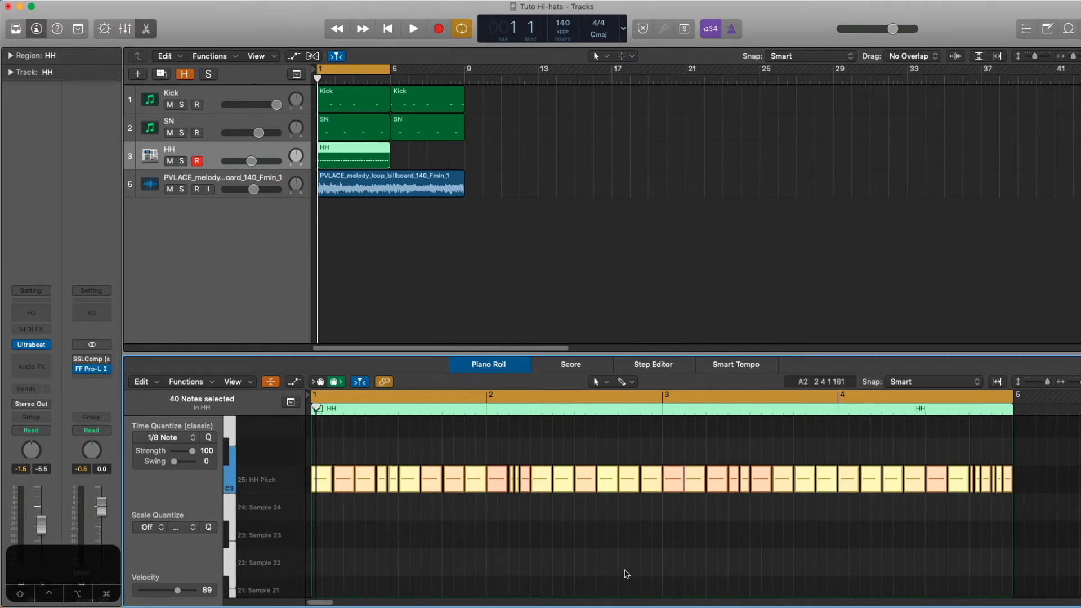
pyautogui.press('space')
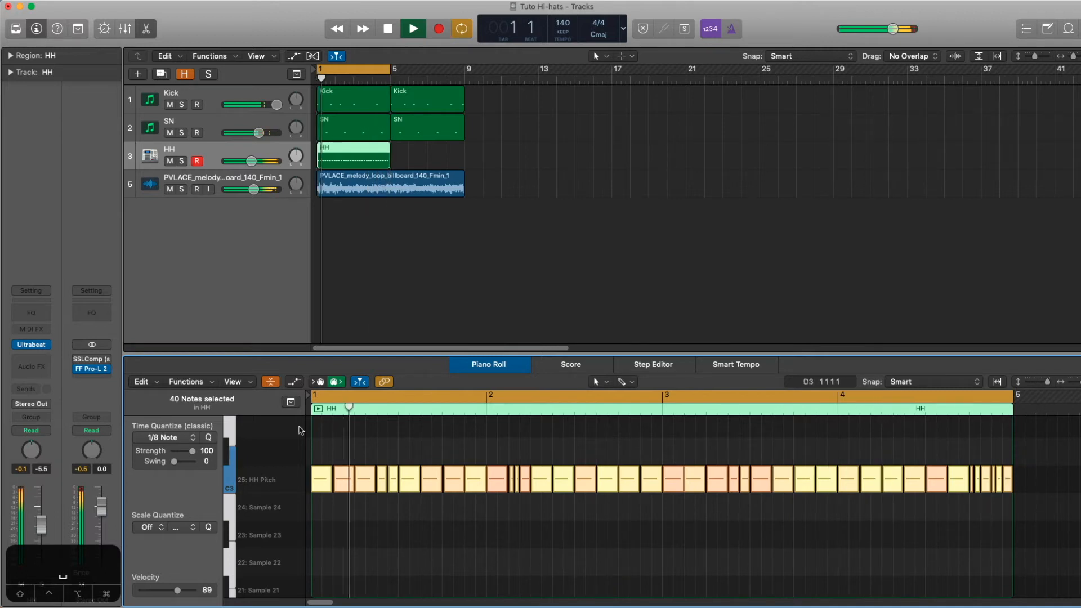
pyautogui.press('space')
# - Apply the Random Velocity MIDI transform with a range of 40 to 127 to all hi-hat notes, and play back the loop
pyautogui.click(196, 385)
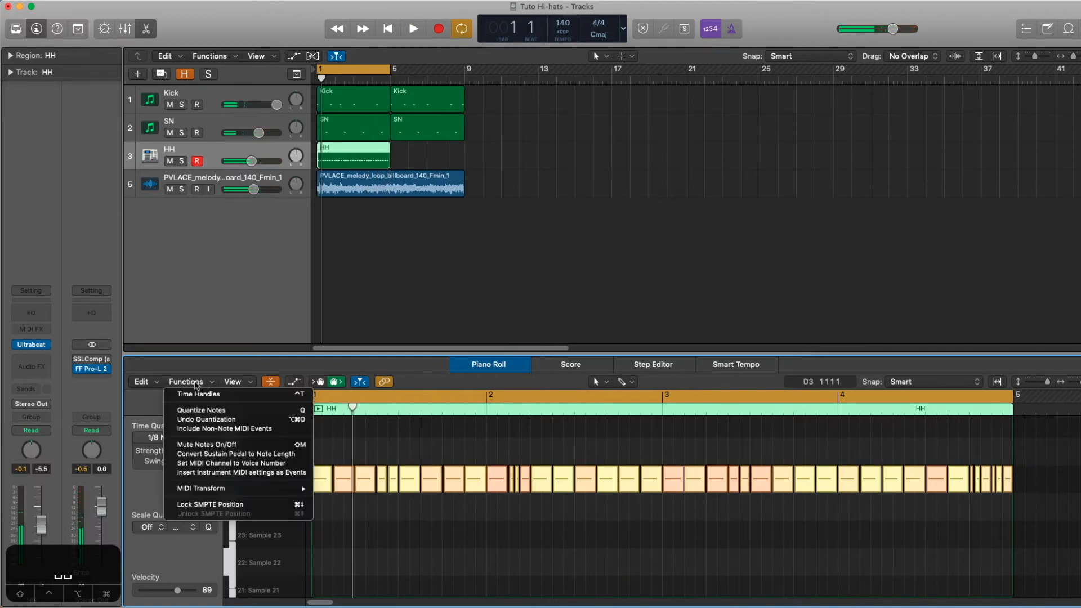
pyautogui.moveTo(202, 488)
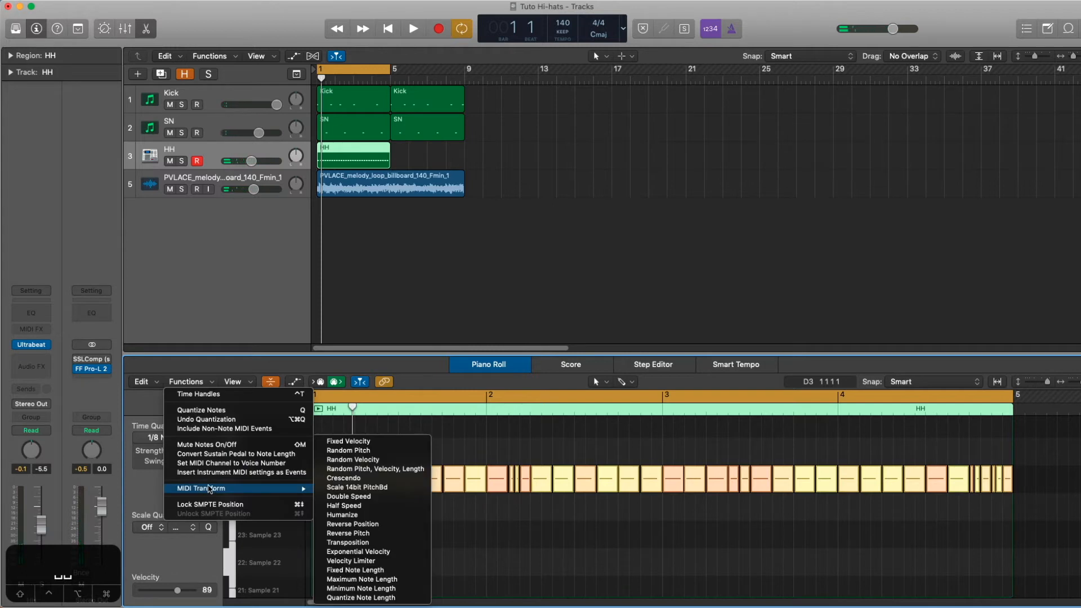
pyautogui.moveTo(292, 488)
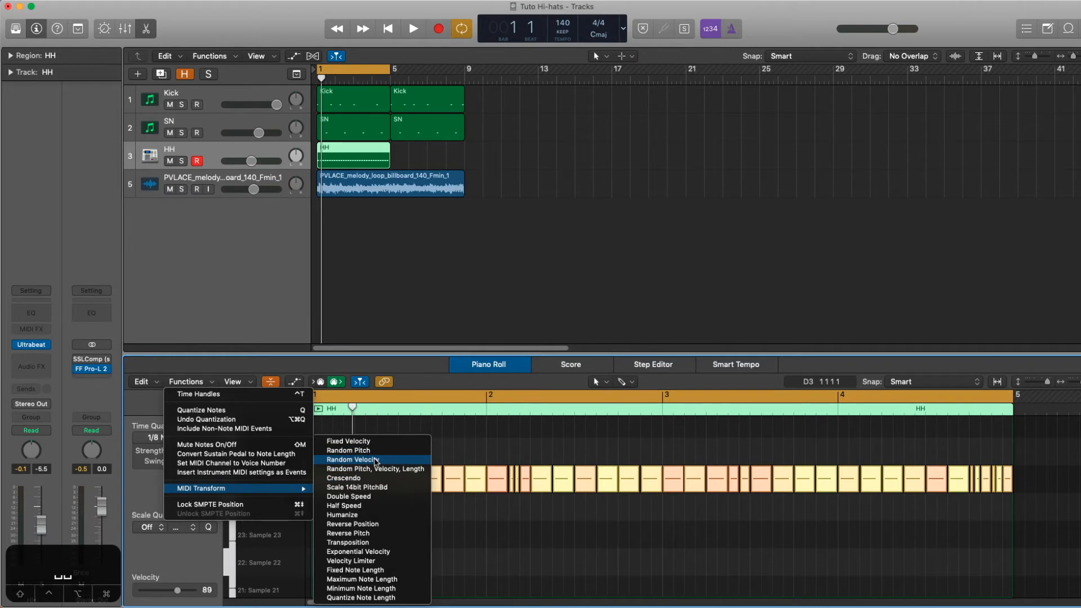
pyautogui.click(375, 459)
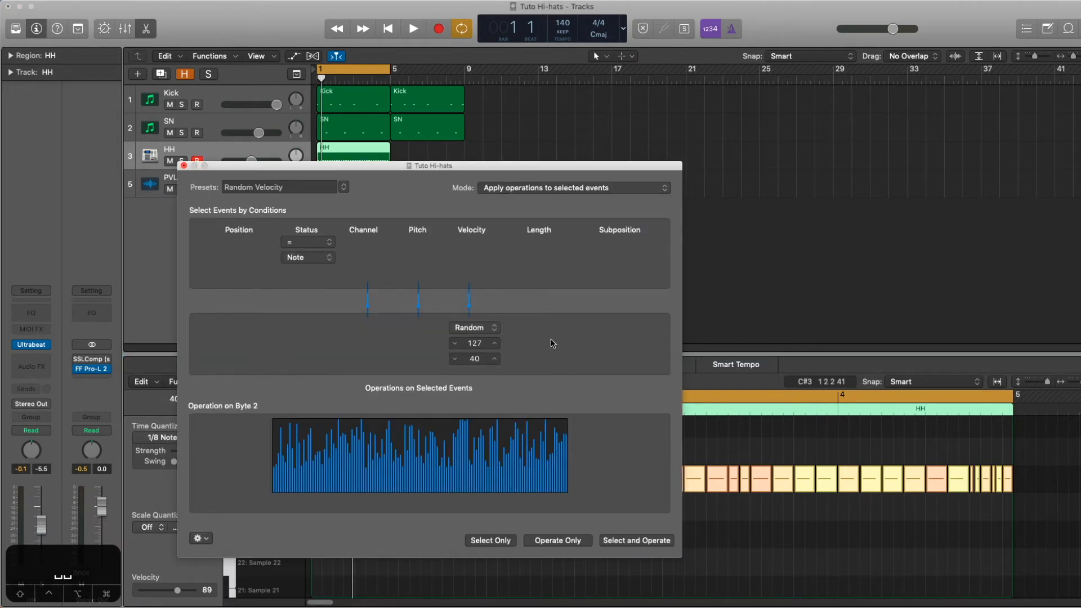
pyautogui.click(551, 543)
pyautogui.click(548, 543)
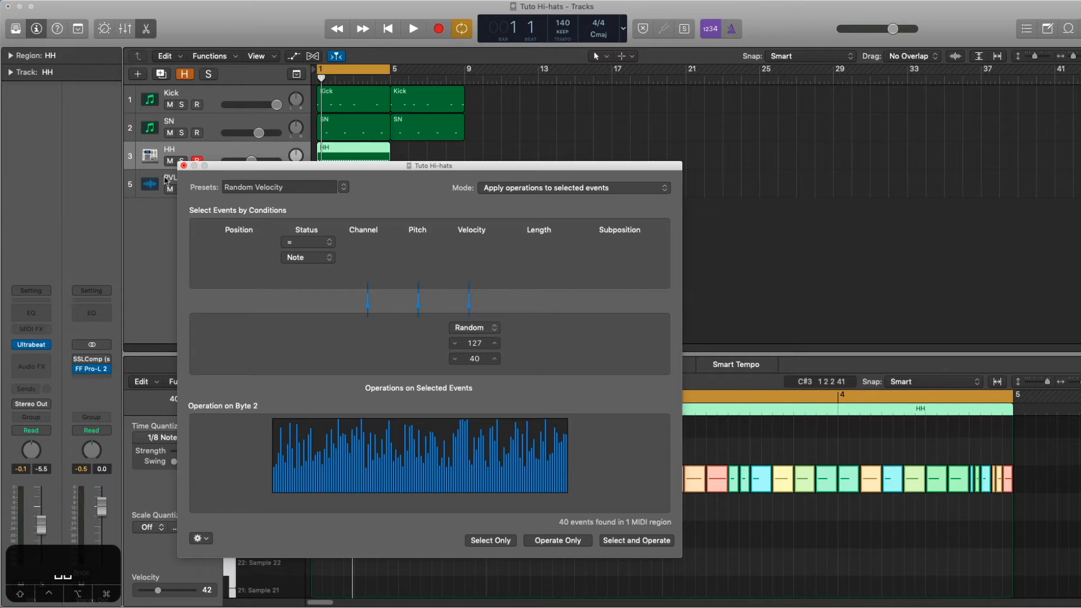
pyautogui.click(183, 165)
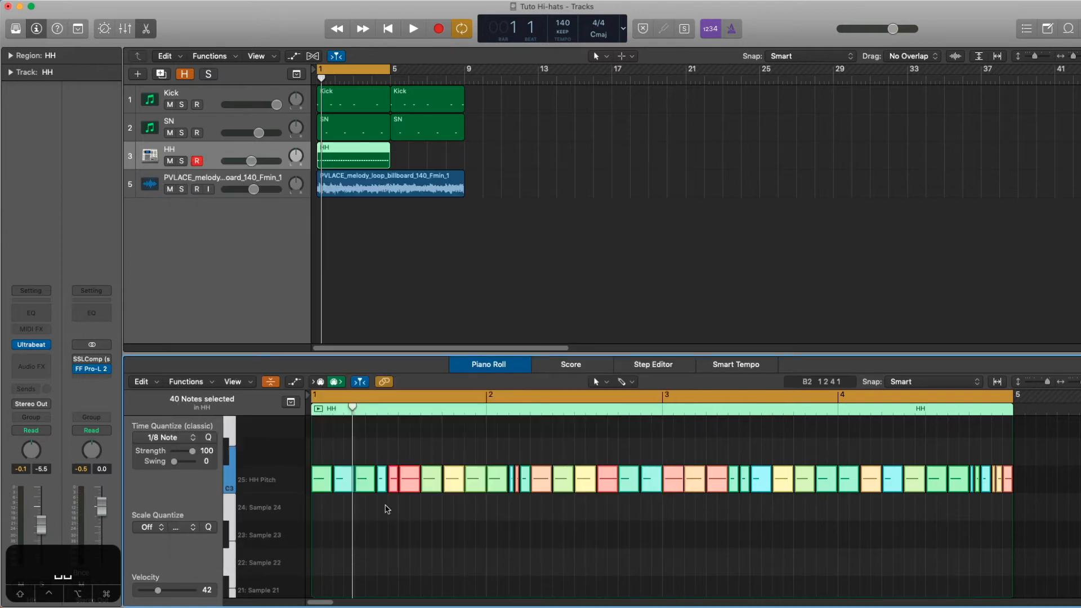
pyautogui.press('space')
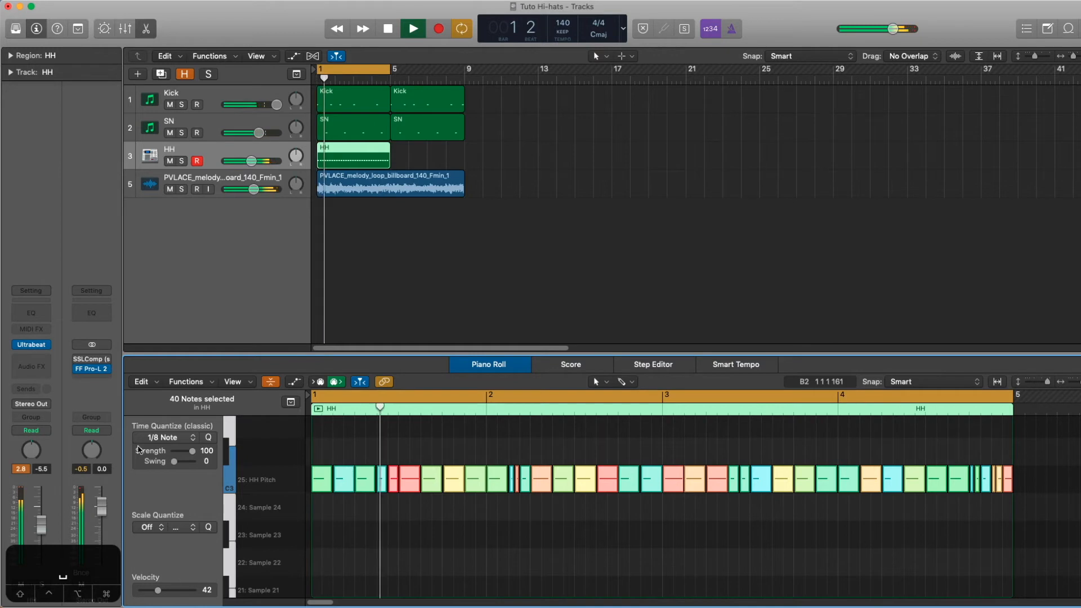
pyautogui.press('space')
# - Apply the Random Velocity MIDI transform with a range of 80 to 127 to all hi-hat notes
pyautogui.click(207, 382)
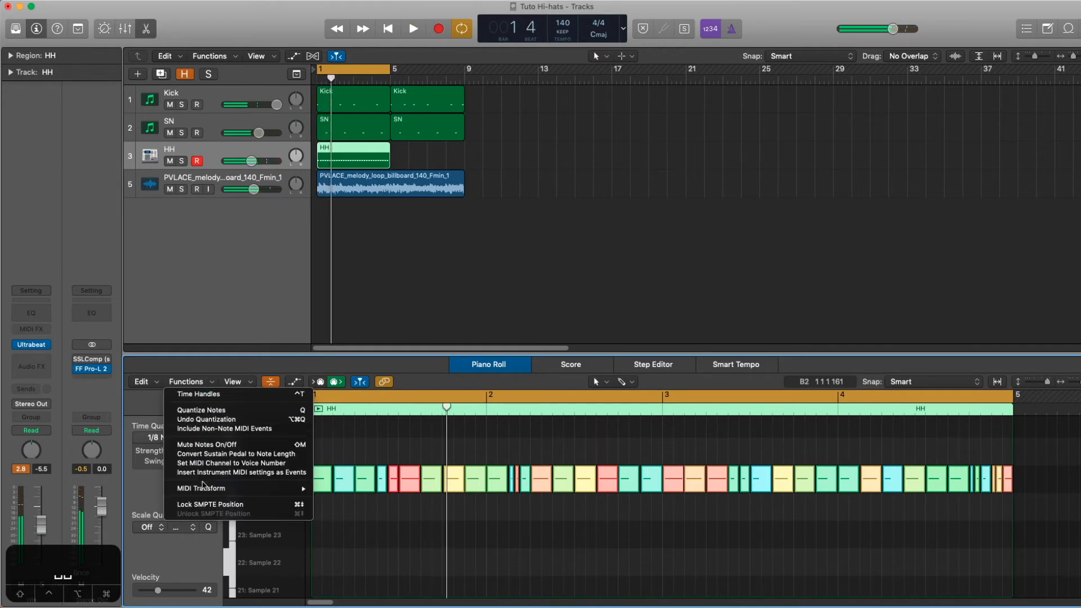
pyautogui.moveTo(304, 489)
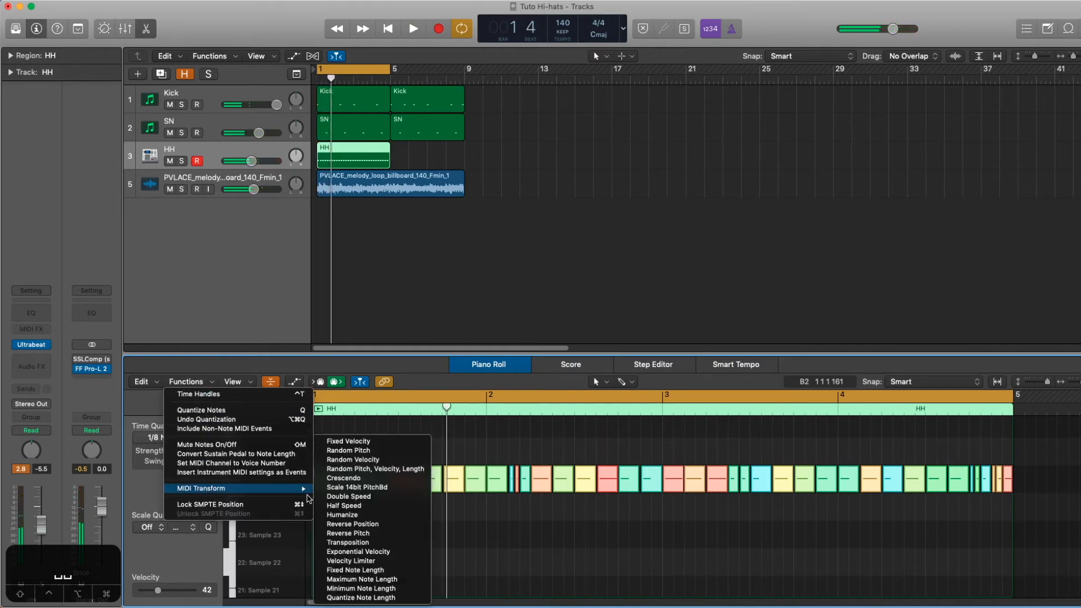
pyautogui.click(361, 461)
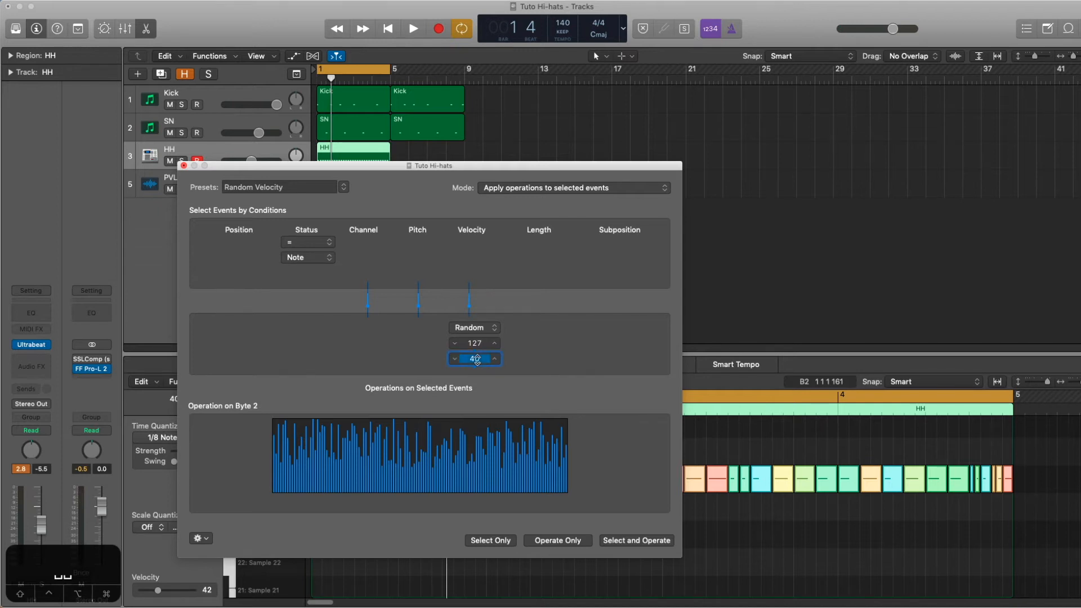
pyautogui.write('80')
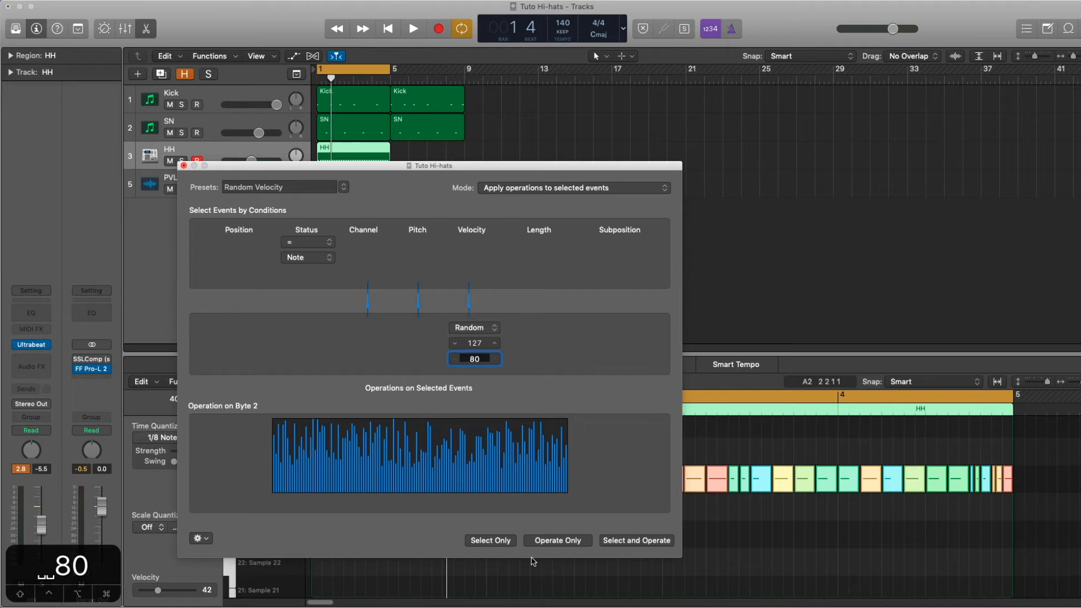
pyautogui.click(555, 540)
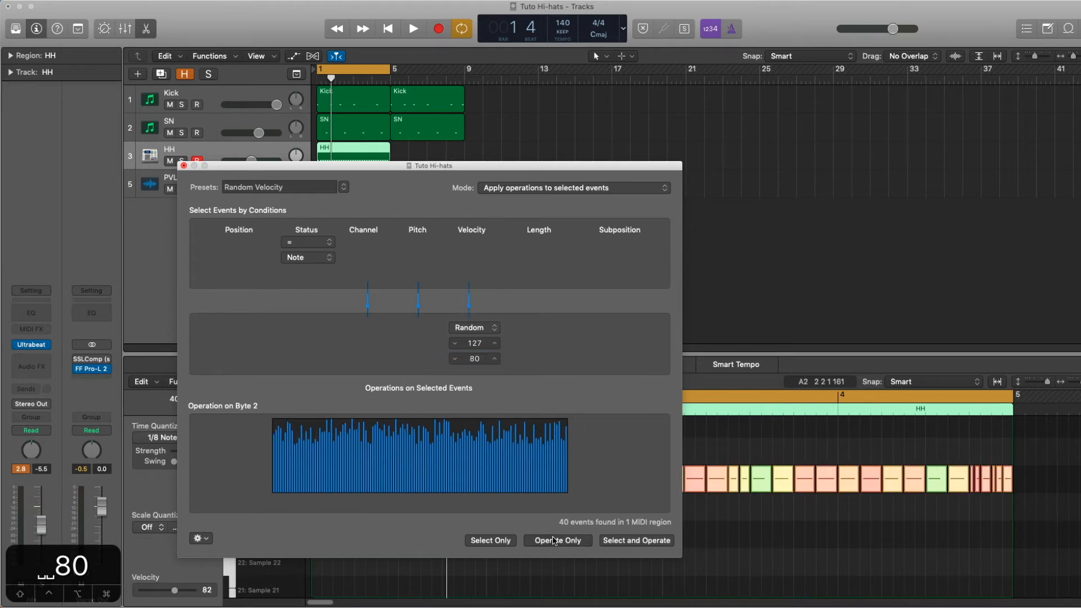
pyautogui.click(184, 166)
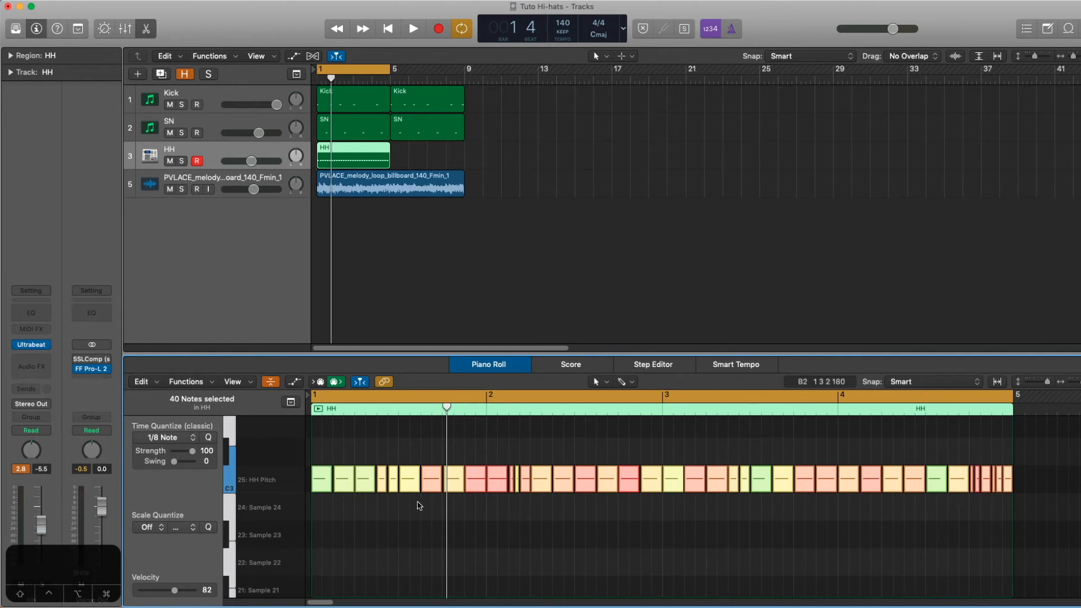
# - Play back the loop, lower the HH track's volume to -11.8 dB, and stop playback
pyautogui.press('space')
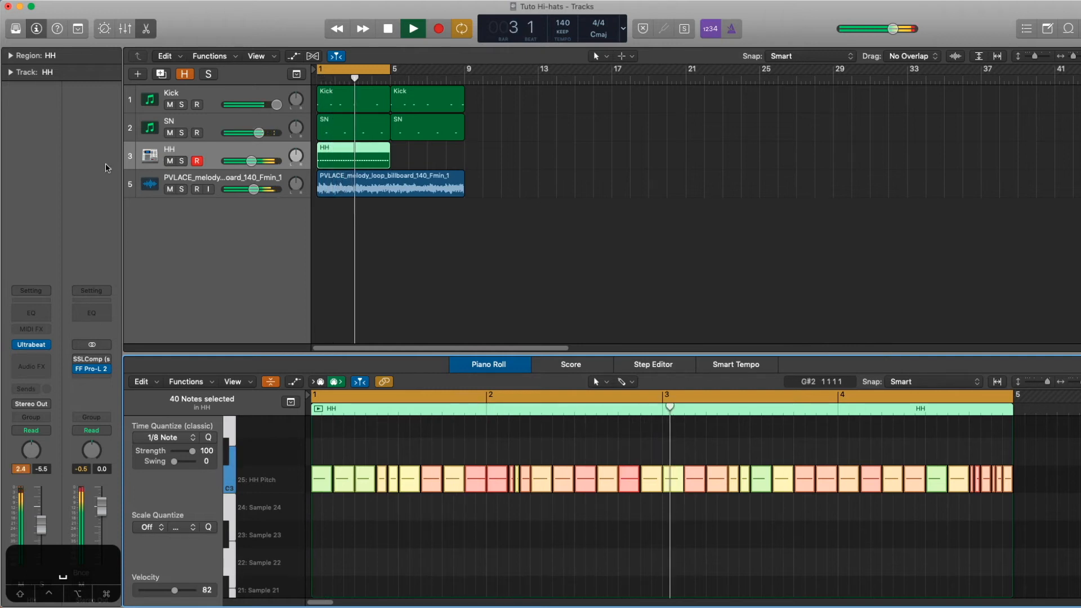
pyautogui.moveTo(252, 161); pyautogui.dragTo(244, 162)
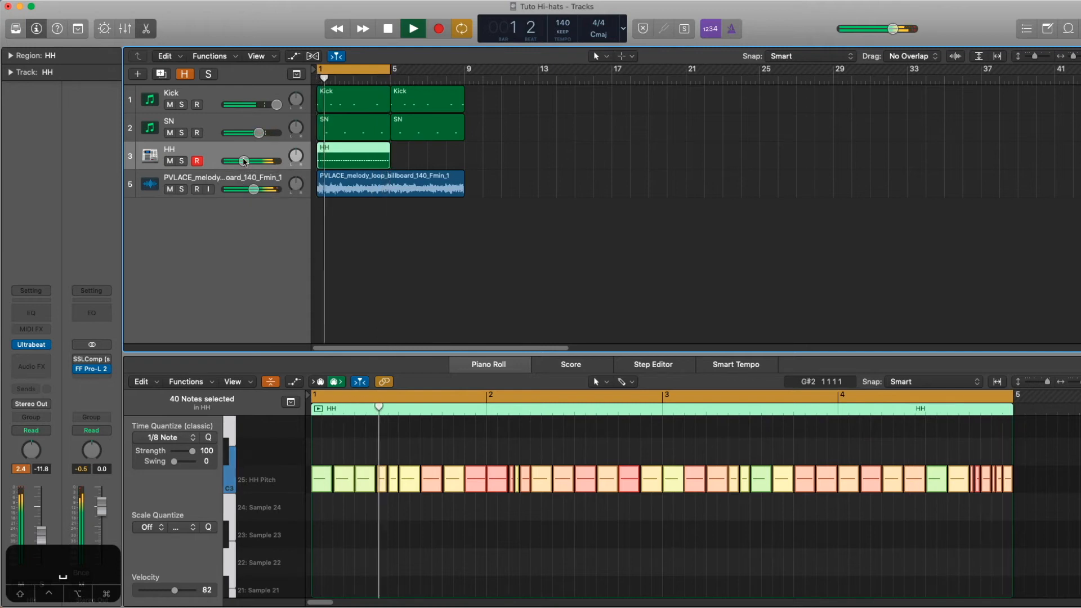
pyautogui.press('c')
pyautogui.press('space')
# - Move the cycle range to bars 5 to 9 and create an empty MIDI region spanning it on the HH track
pyautogui.moveTo(465, 70); pyautogui.dragTo(394, 72)
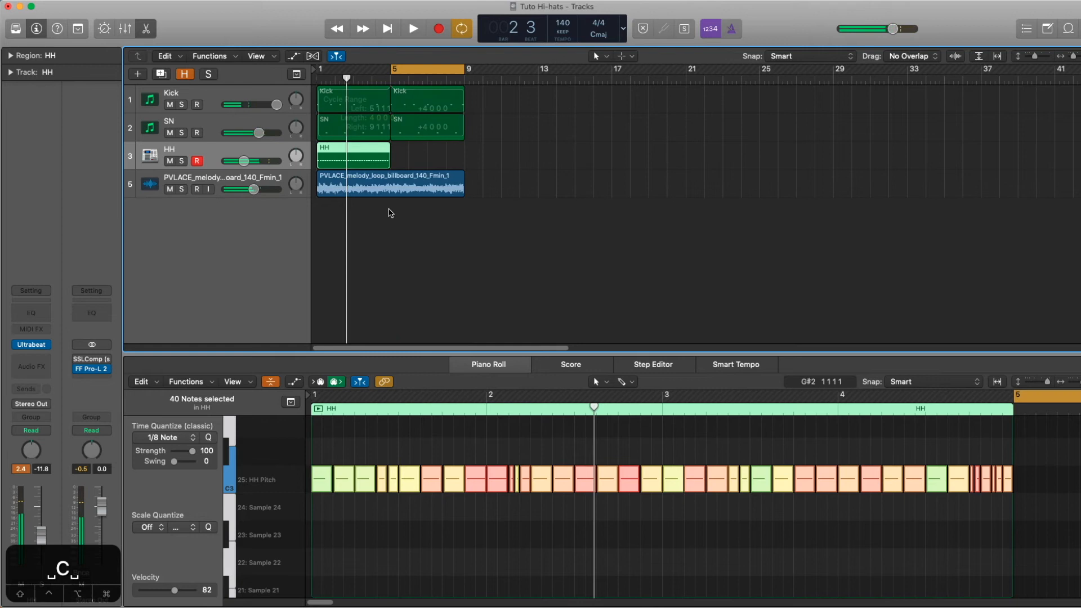
pyautogui.click(401, 157)
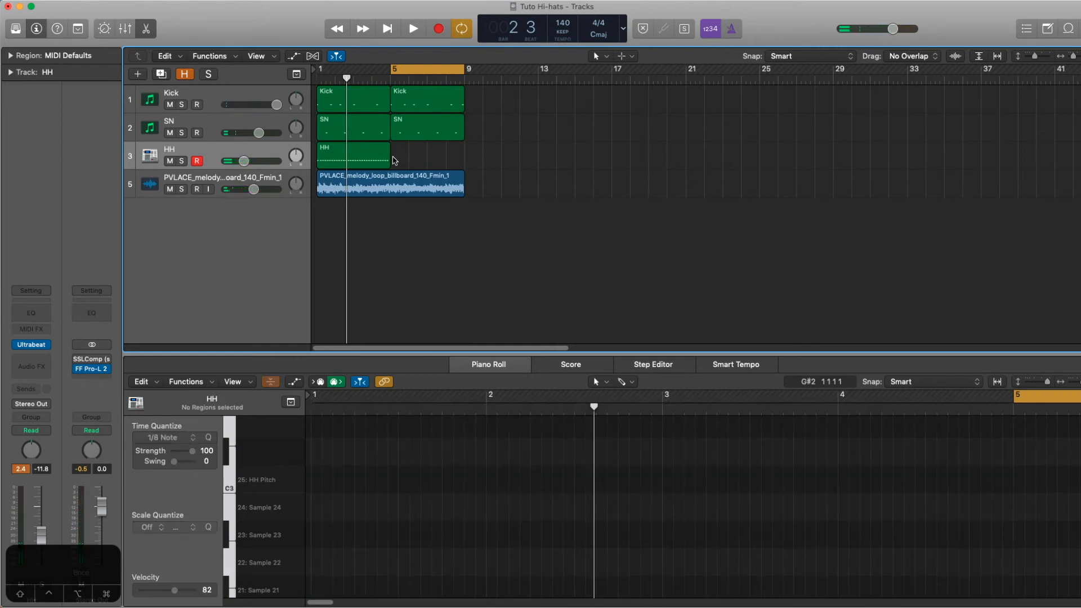
pyautogui.rightClick(394, 160)
pyautogui.click(399, 162)
pyautogui.moveTo(404, 162); pyautogui.dragTo(463, 163)
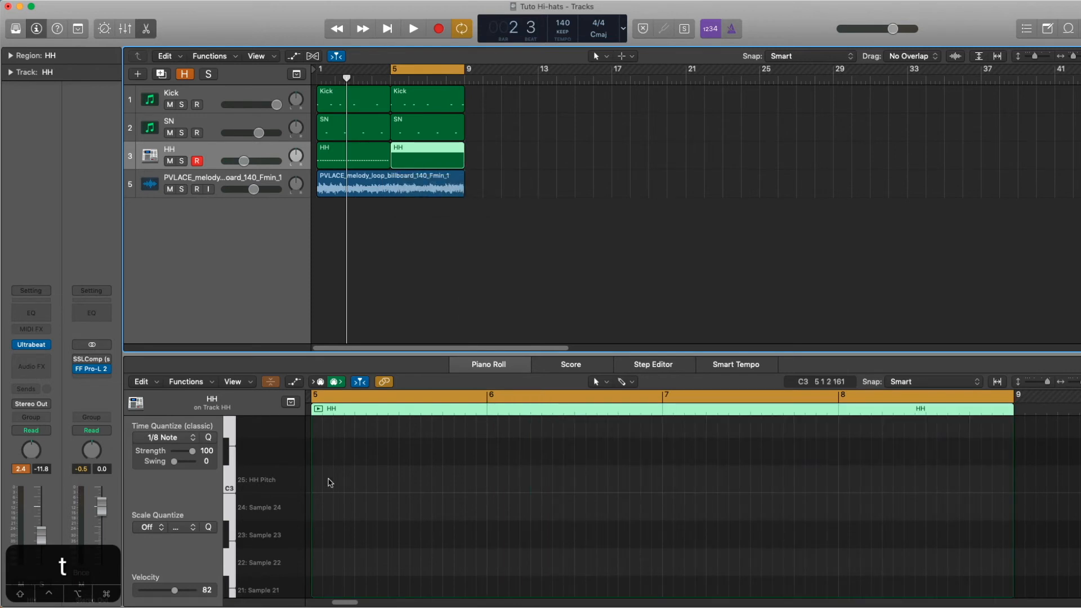
# - Paint eight 1/8 notes across bar 5 on the HH Pitch row with the Brush Tool, and return to the Pointer Tool
pyautogui.press('t')
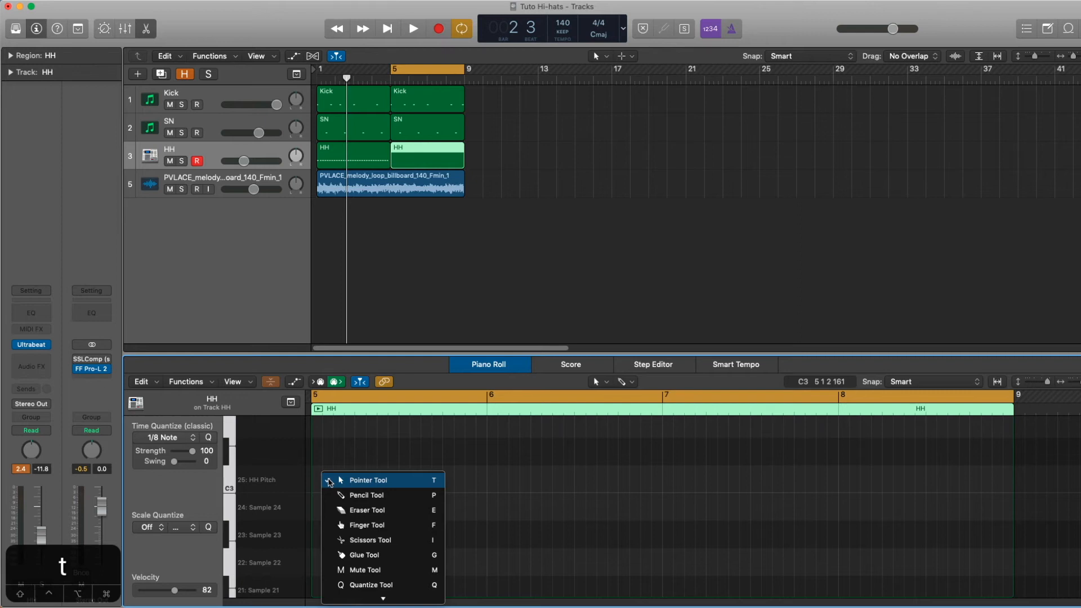
pyautogui.press('b')
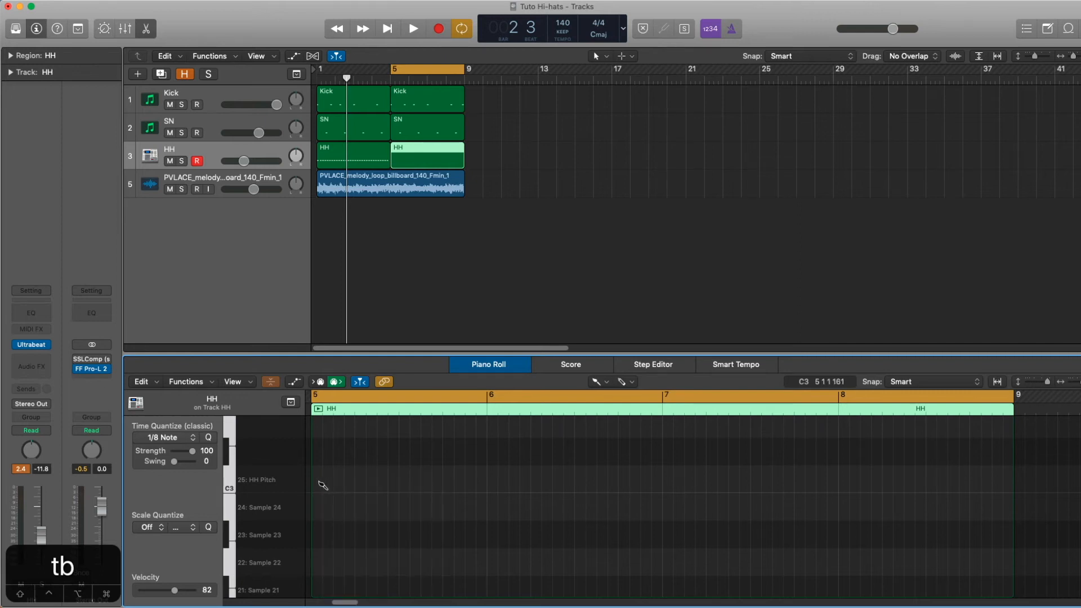
pyautogui.moveTo(320, 485); pyautogui.dragTo(477, 484)
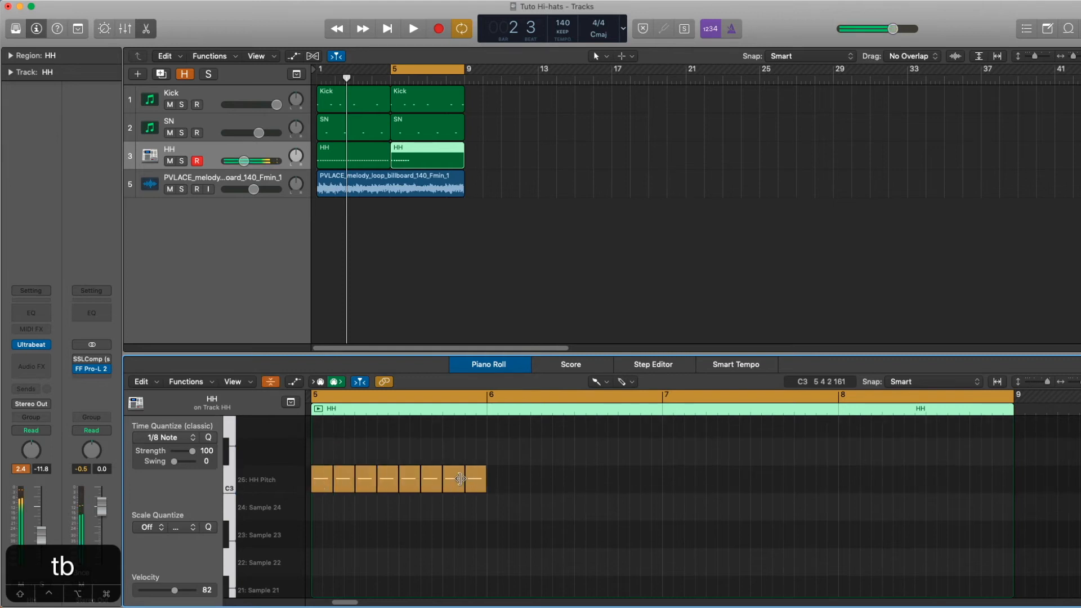
pyautogui.press('t')
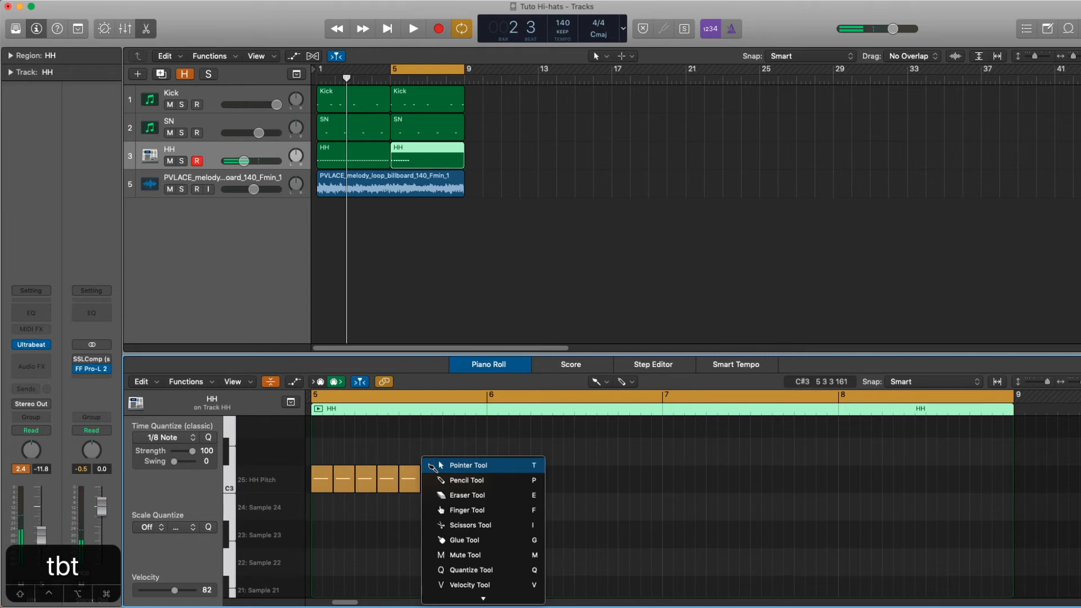
pyautogui.press('t')
# - Set the velocity of every second hi-hat note in bar 5 to 59, and play back the result
pyautogui.click(345, 487)
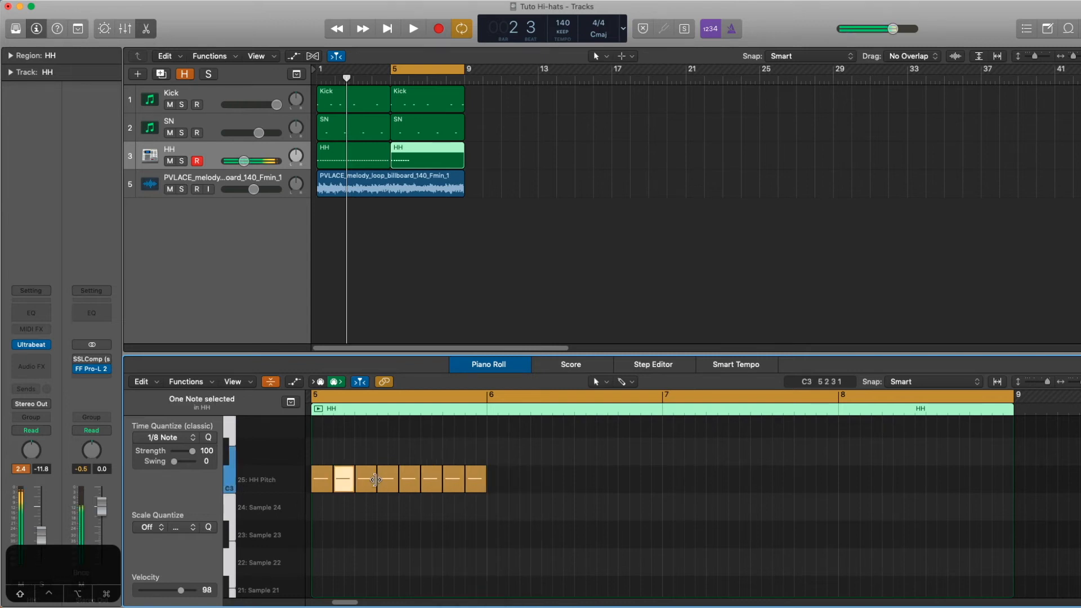
pyautogui.keyDown('shift'); pyautogui.click(426, 481); pyautogui.keyUp('shift')
pyautogui.keyDown('shift'); pyautogui.click(472, 481); pyautogui.keyUp('shift')
pyautogui.moveTo(166, 591); pyautogui.dragTo(164, 592)
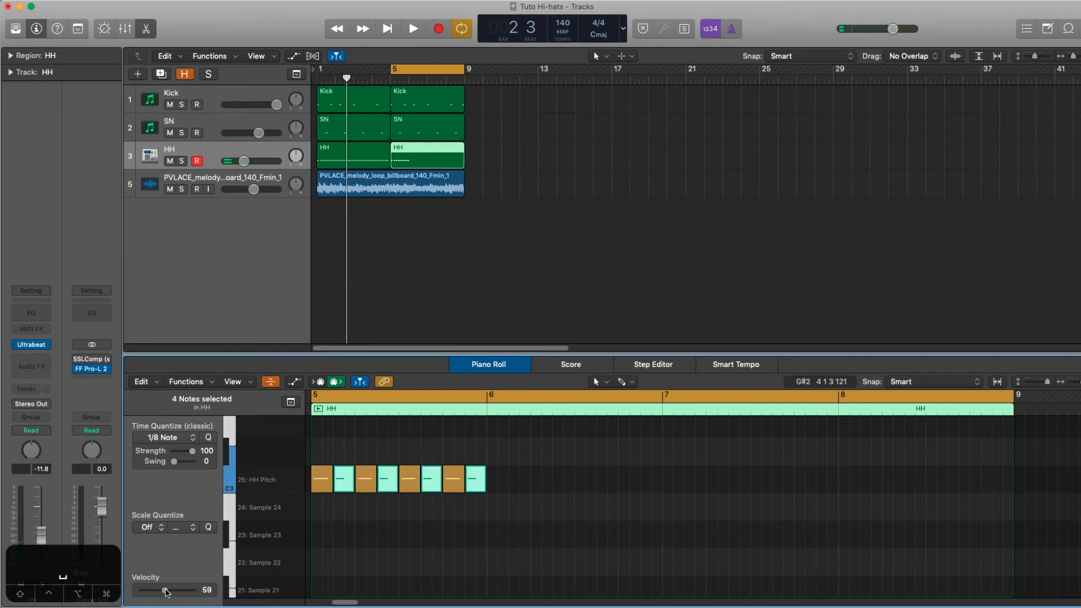
pyautogui.press('space')
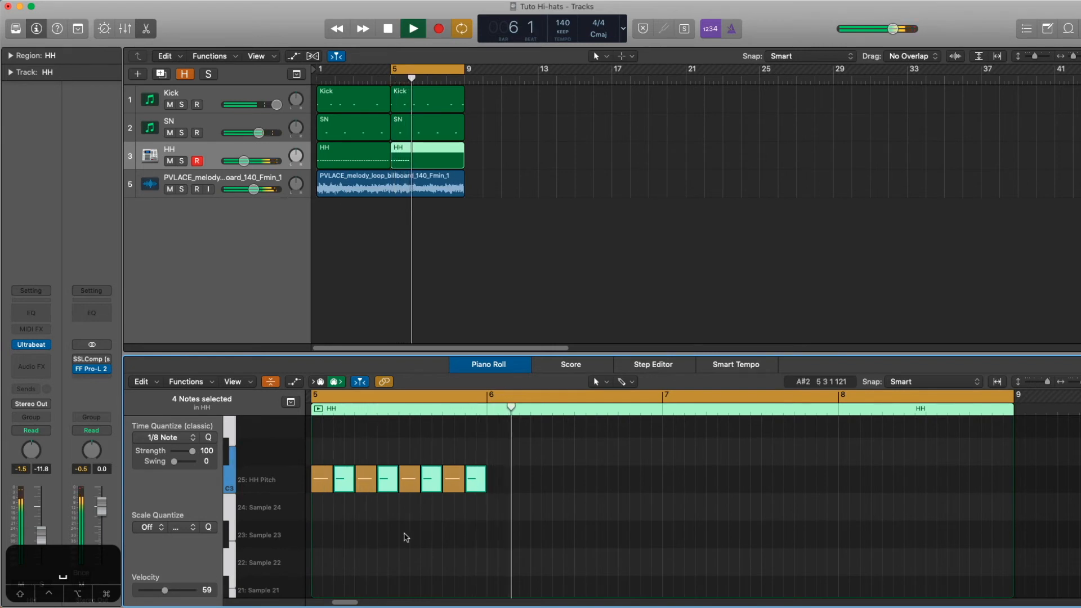
pyautogui.press('space')
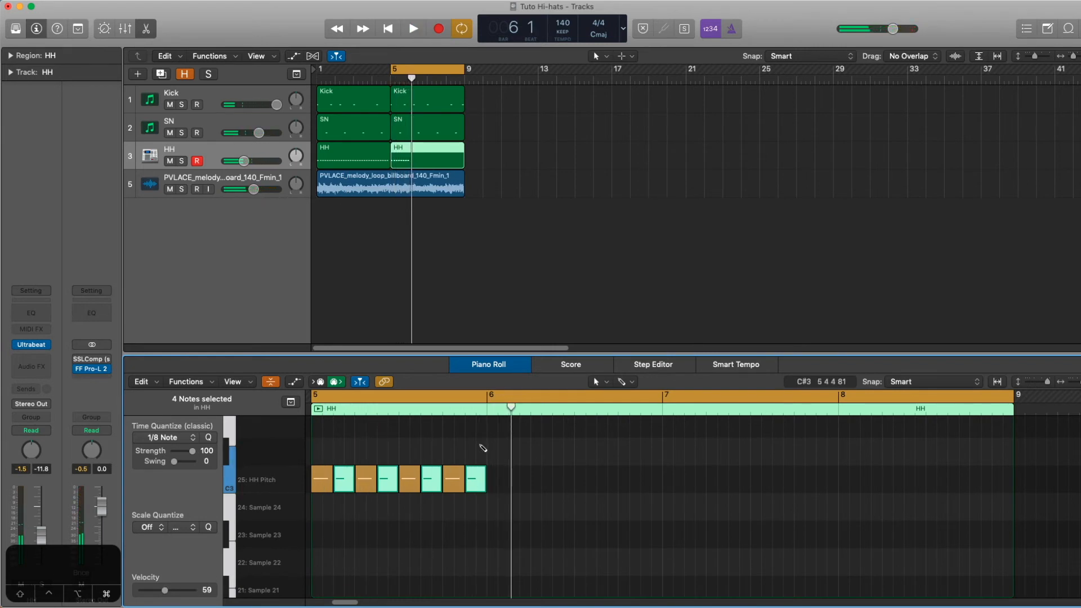
# - Copy bar 5's eight hi-hat notes into bars 6, 7 and 8
pyautogui.press('super+a')
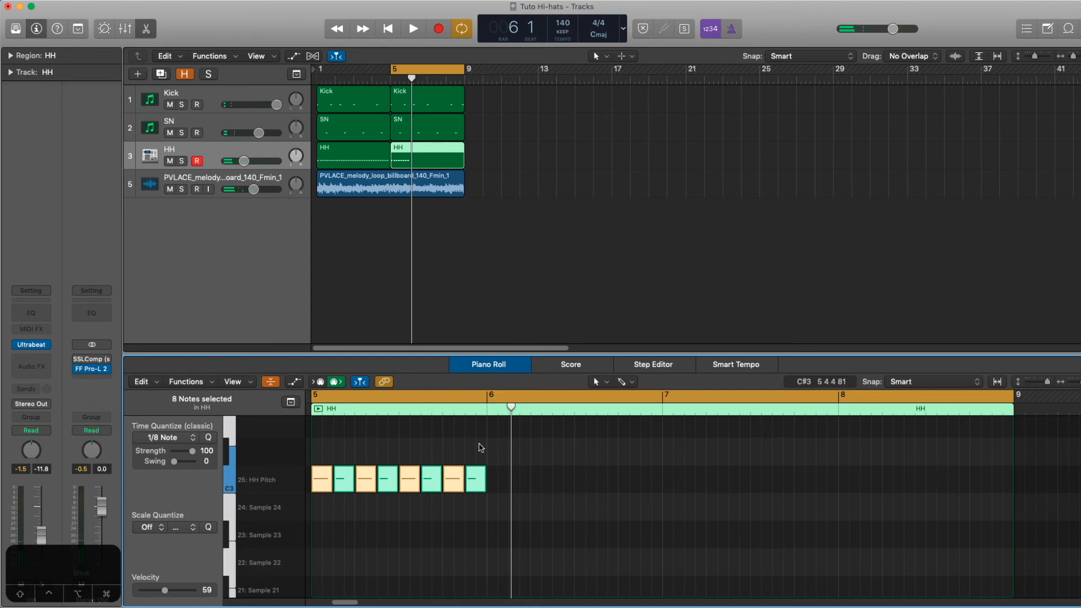
pyautogui.press('super+c')
pyautogui.press('super+v')
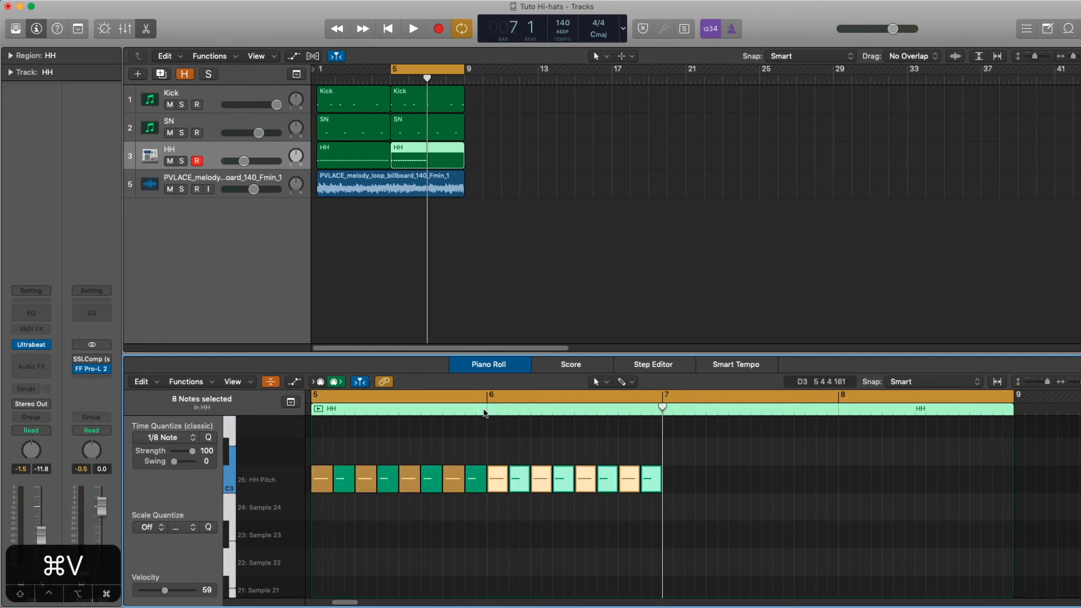
pyautogui.press('super+v')
pyautogui.press('super+v')
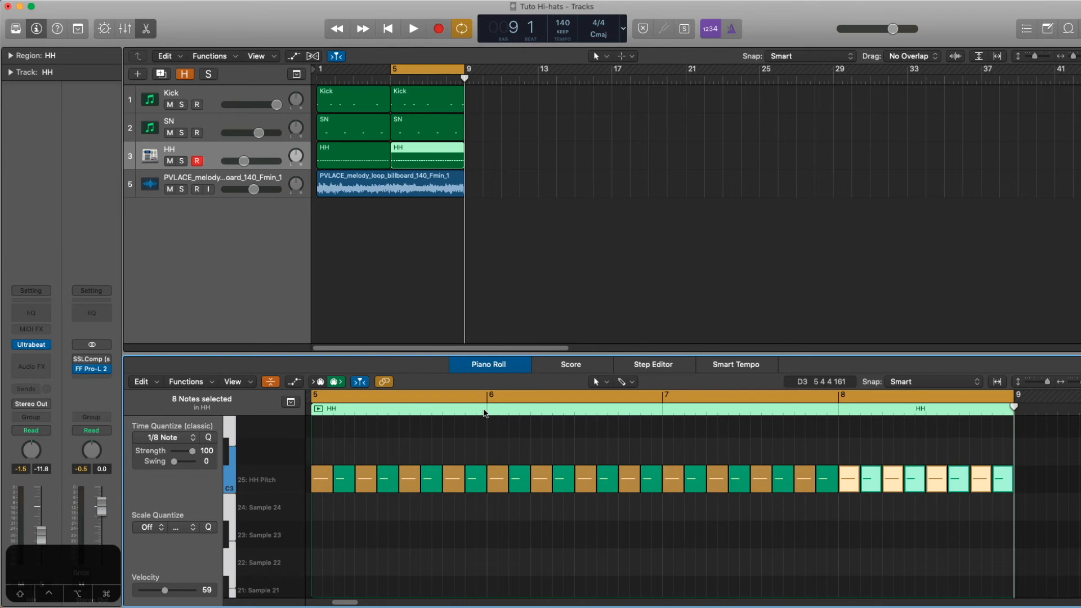
# - Apply the Humanize MIDI transform with its random offsets of 10 to all notes in the second HH region, and play back the loop
pyautogui.press('super+a')
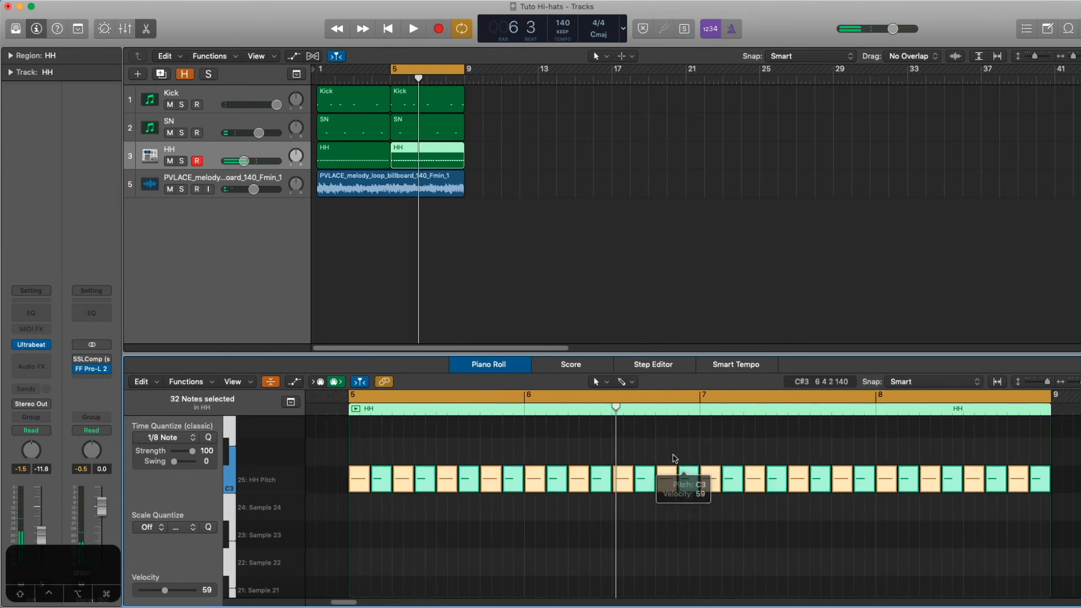
pyautogui.click(190, 381)
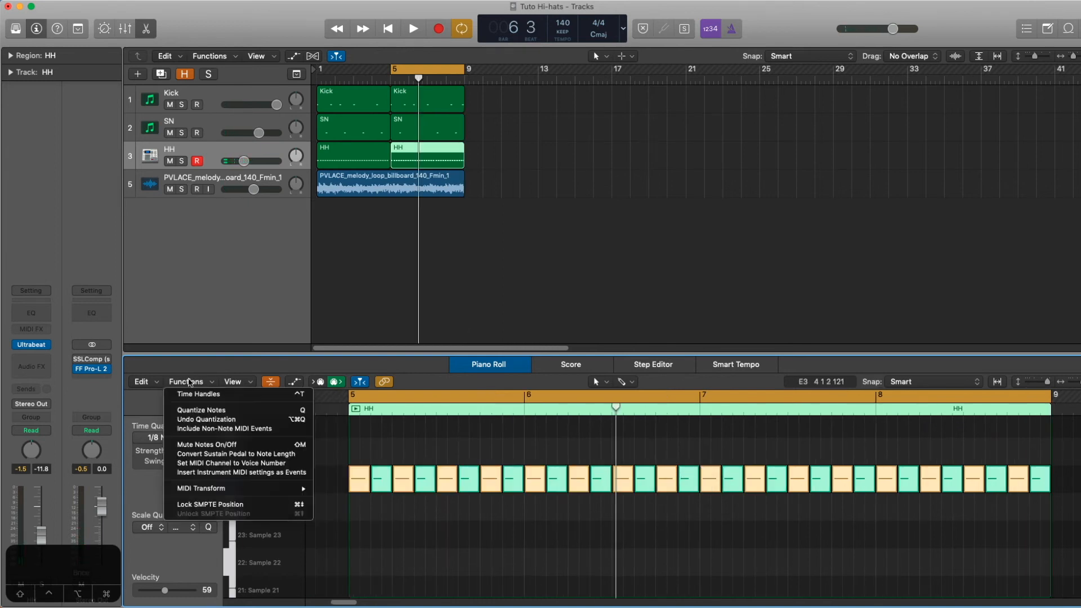
pyautogui.moveTo(207, 489)
pyautogui.moveTo(283, 487)
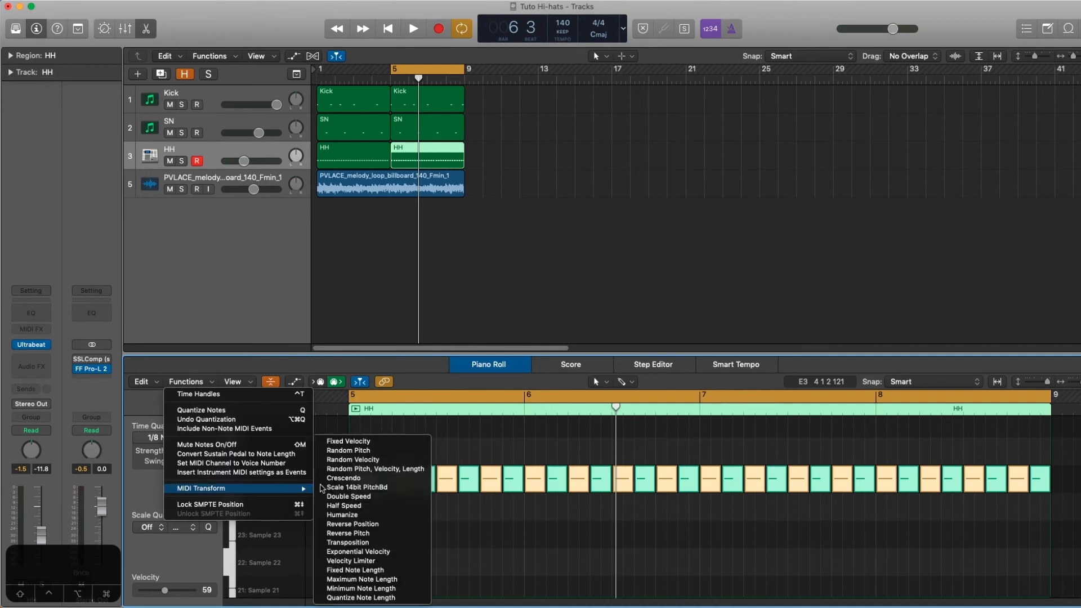
pyautogui.click(351, 517)
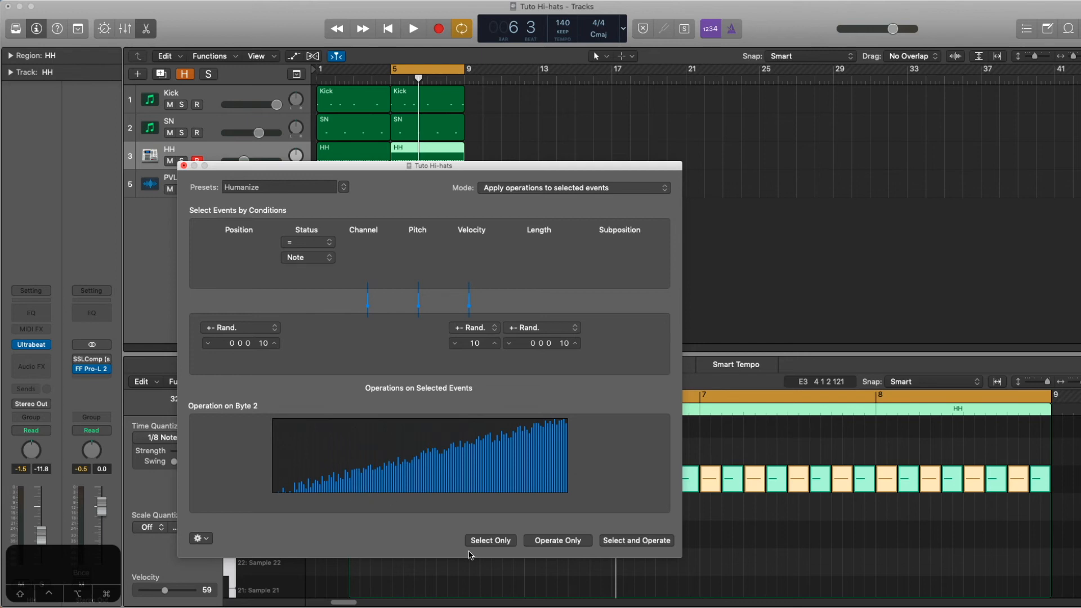
pyautogui.click(571, 543)
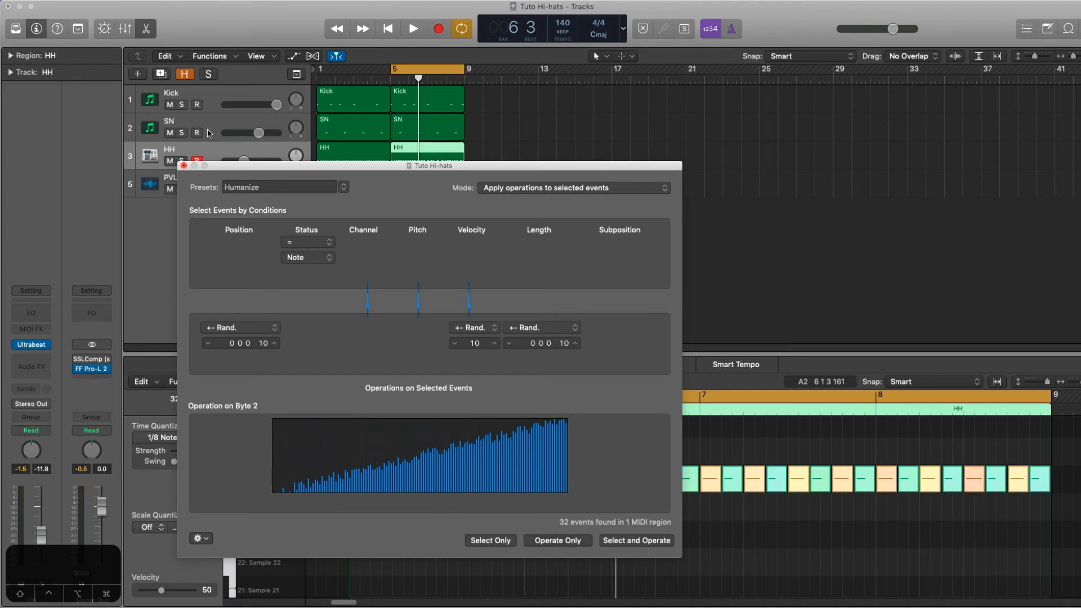
pyautogui.click(184, 167)
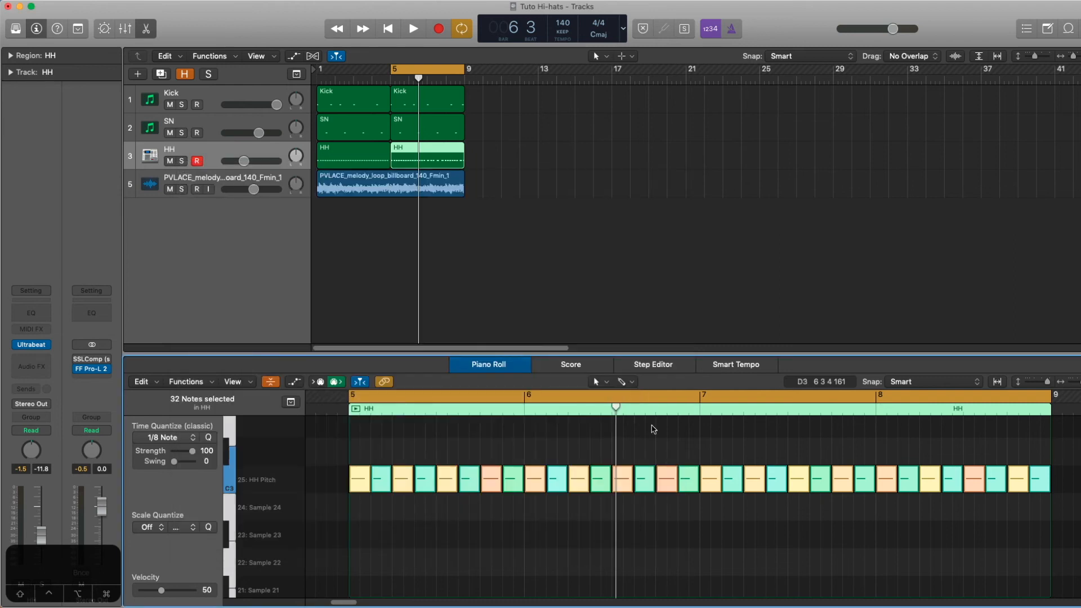
pyautogui.press('space')
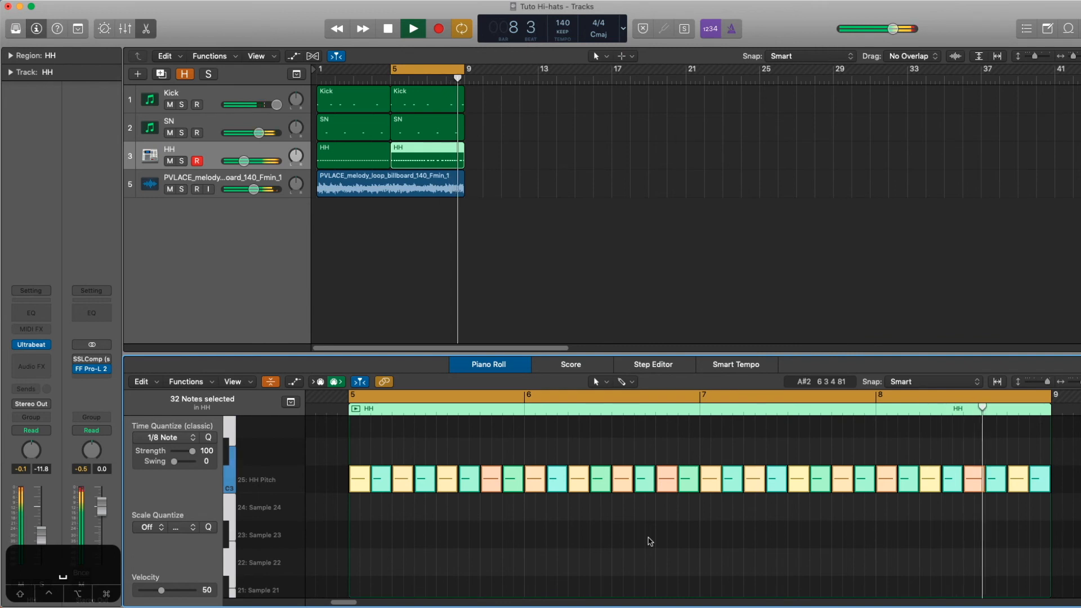
pyautogui.press('space')
# - Using the Scissors Tool, halve bar 5's third 1/8 note and divide bar 6's second into a 1/16 note and two 1/32 notes, checking by playback
pyautogui.press('t')
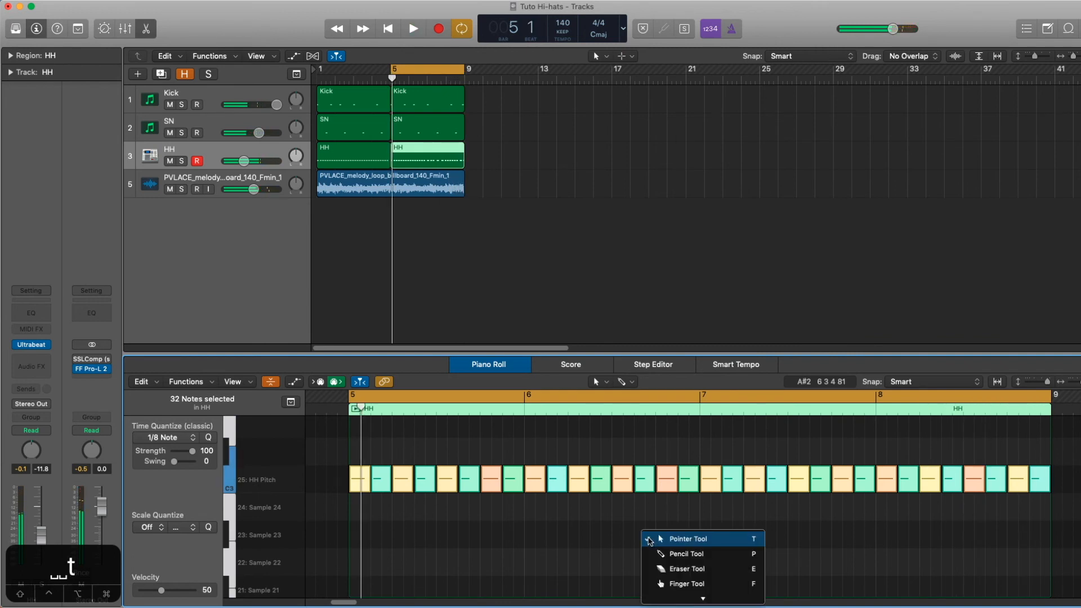
pyautogui.press('i')
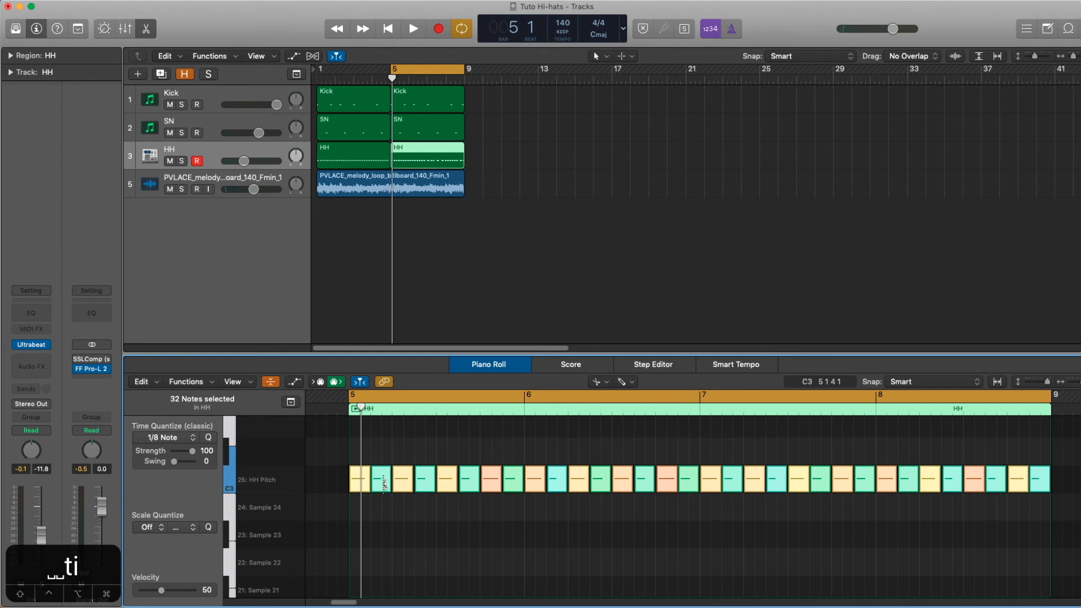
pyautogui.click(403, 482)
pyautogui.press('space')
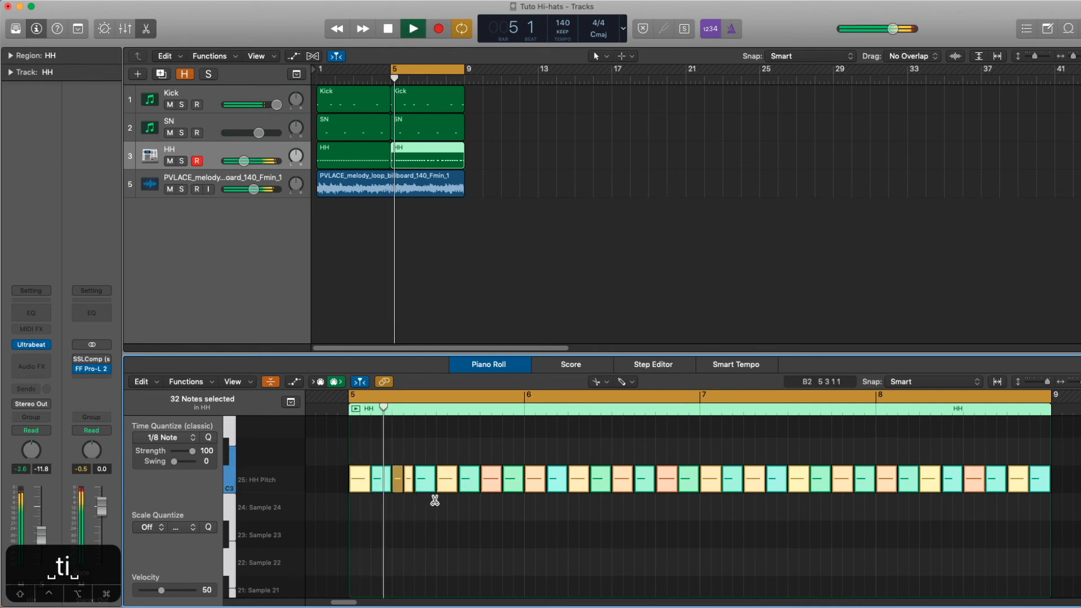
pyautogui.press('space')
pyautogui.click(557, 483)
pyautogui.click(563, 483)
pyautogui.press('space')
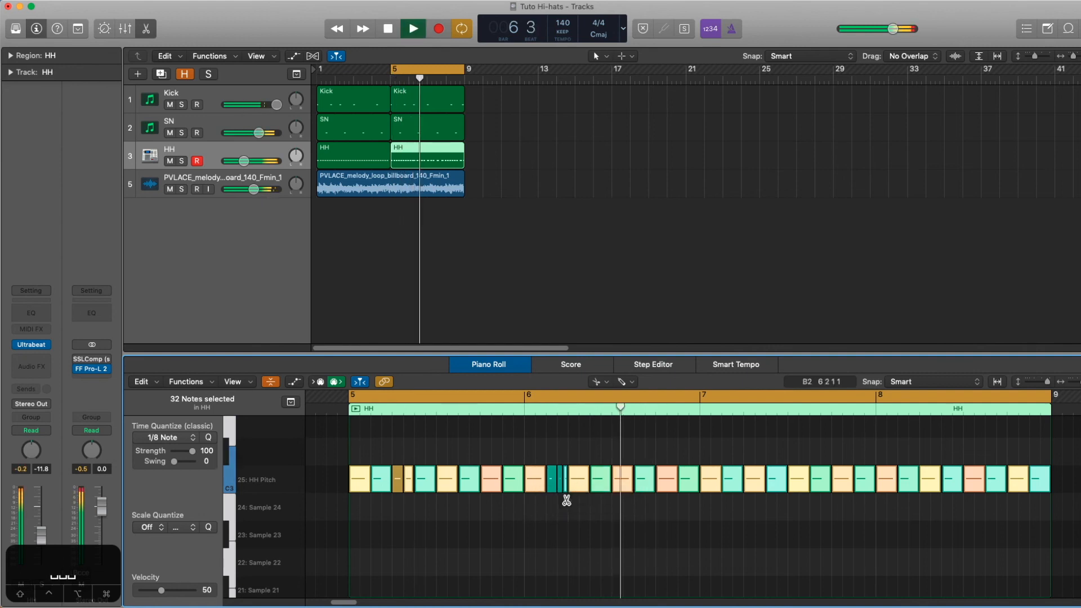
# - Halve bar 7's second and third 1/8 notes and bar 8's third, and divide bar 8's seventh into four 1/32 notes, checking by playback
pyautogui.click(732, 481)
pyautogui.click(755, 482)
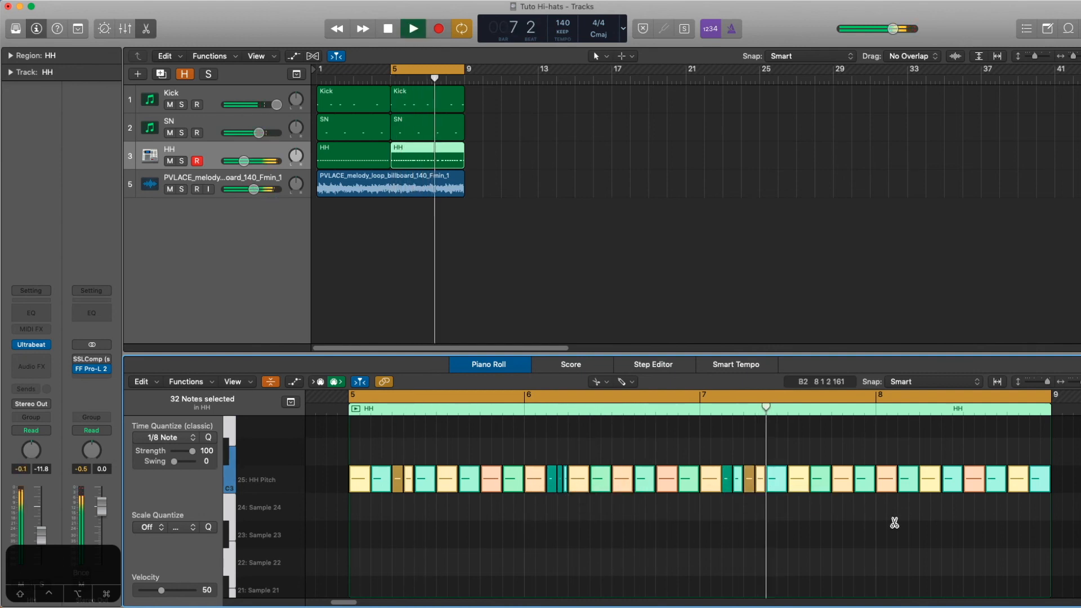
pyautogui.hscroll(3, 901, 515)
pyautogui.press('space')
pyautogui.click(960, 482)
pyautogui.click(954, 482)
pyautogui.click(967, 483)
pyautogui.press('space')
pyautogui.click(930, 482)
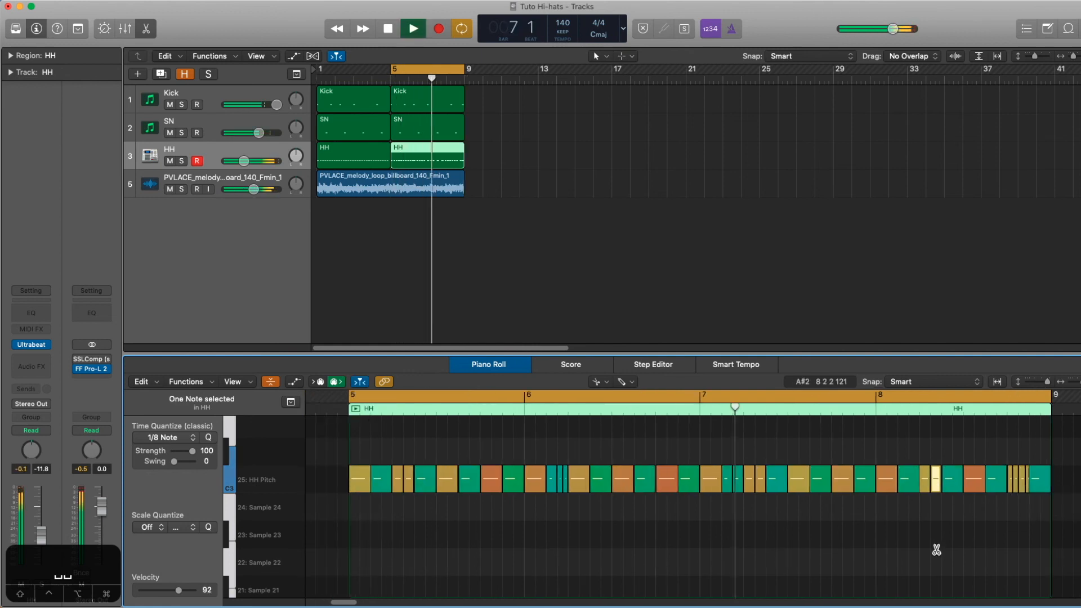
# - Give bar 8's four 1/32 notes a rising velocity ramp in the Note Velocity lane, and check it by playback
pyautogui.press('t')
pyautogui.press('t')
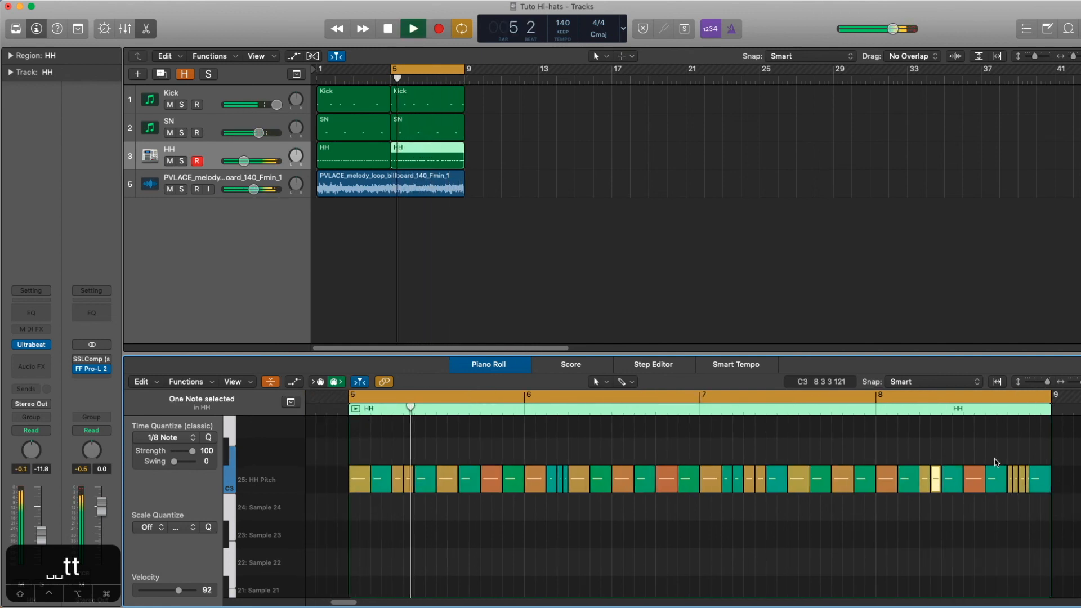
pyautogui.press('space')
pyautogui.moveTo(998, 460); pyautogui.dragTo(1030, 489)
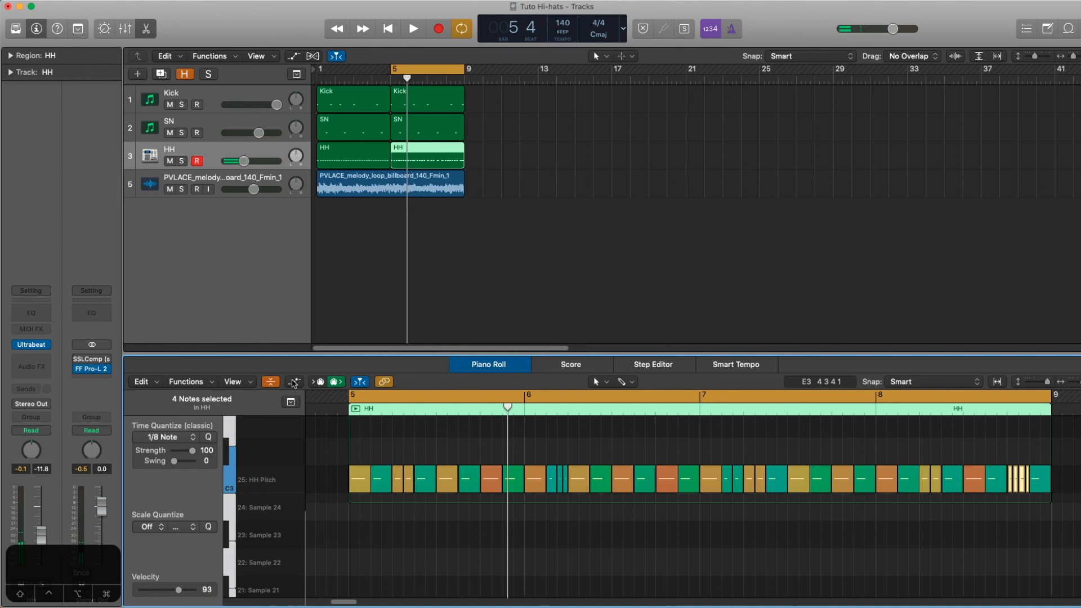
pyautogui.click(293, 382)
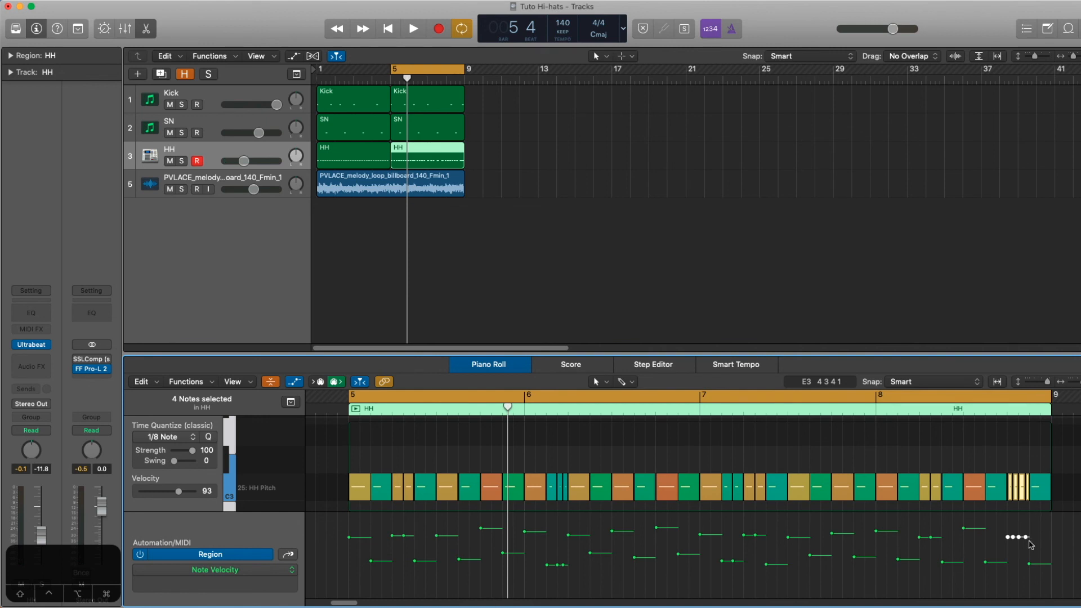
pyautogui.moveTo(1003, 557); pyautogui.dragTo(1034, 534)
pyautogui.press('space')
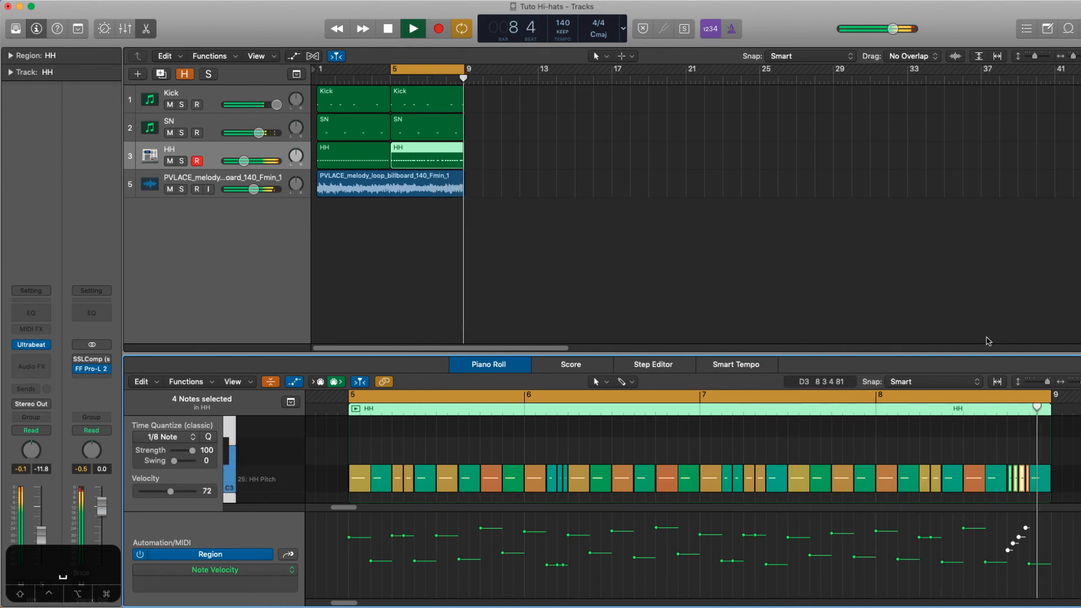
# - Loop the end of bar 8 with the HH track soloed, and steepen the four 1/32 notes' rising velocity ramp to start at 37
pyautogui.press('space')
pyautogui.click(997, 397)
pyautogui.press('space')
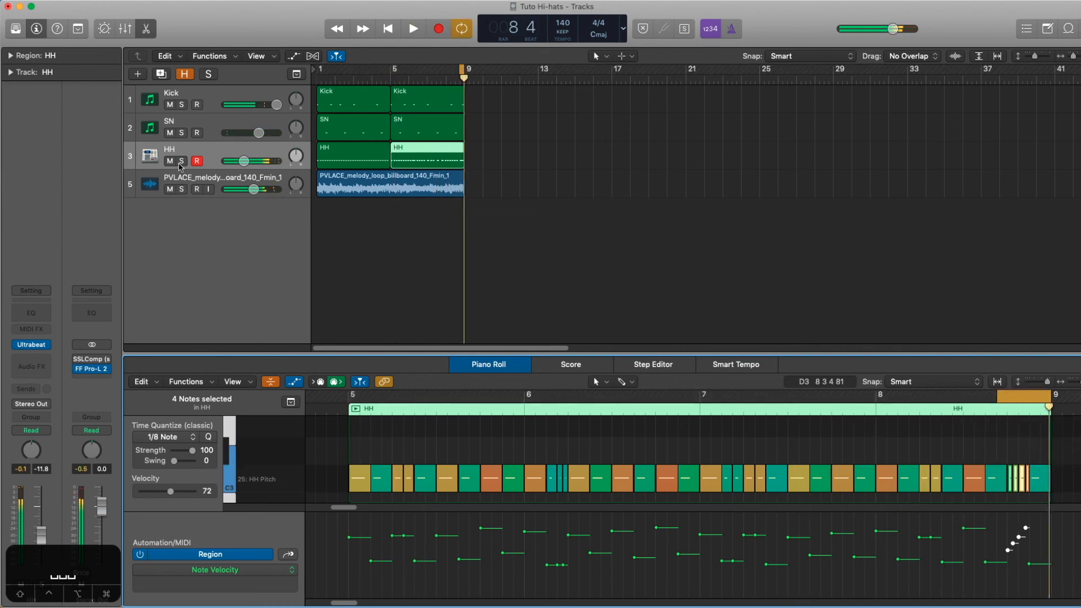
pyautogui.click(180, 162)
pyautogui.press('space')
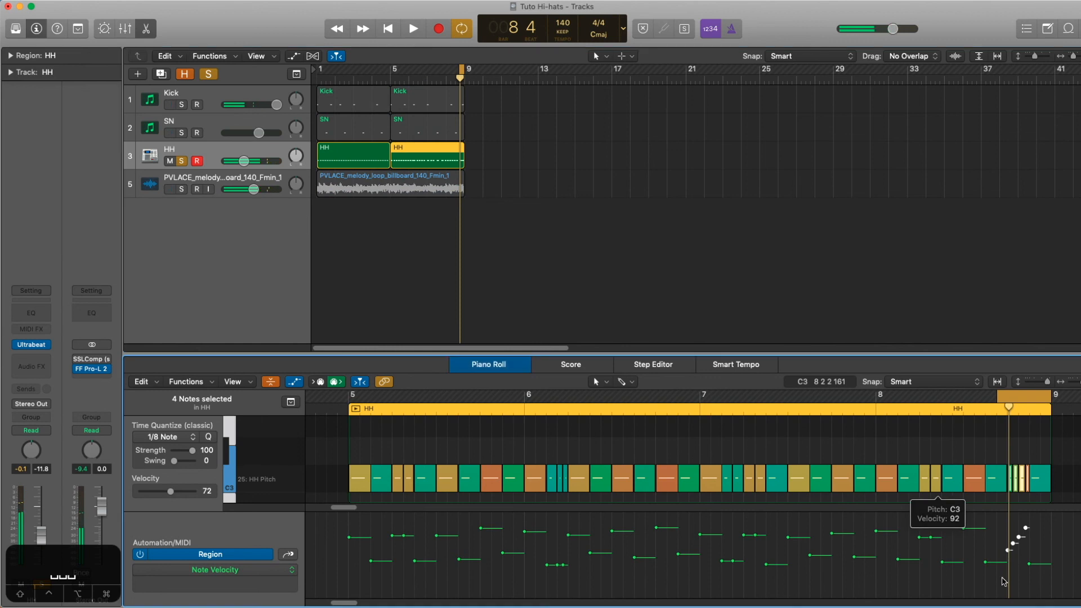
pyautogui.moveTo(1003, 581); pyautogui.dragTo(1030, 522)
pyautogui.click(1007, 584)
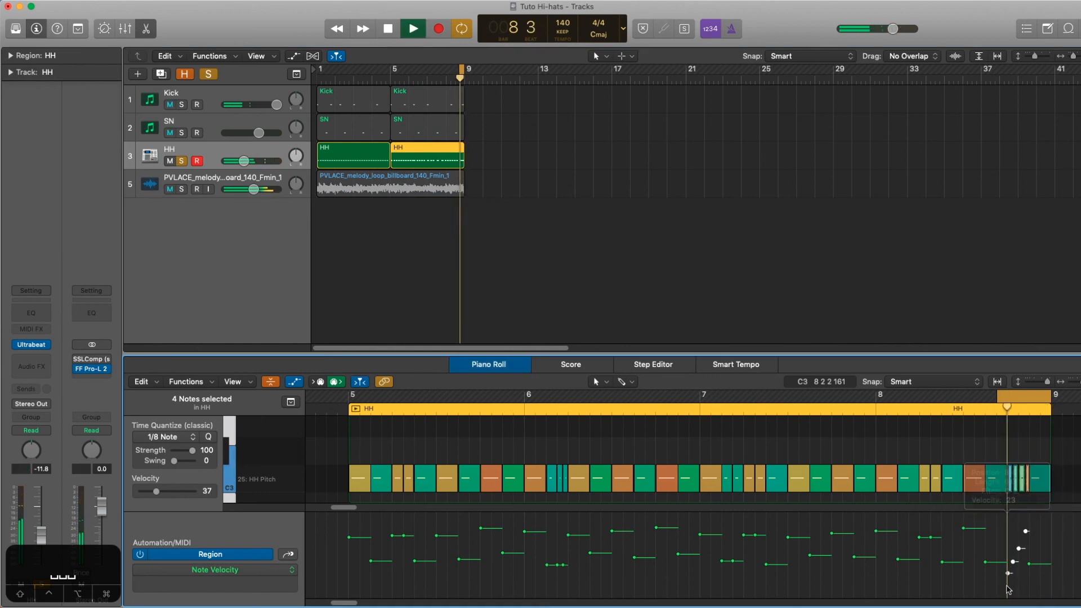
# - Extend the cycle range to cover all of bar 8, from 8 1 1 1 to 9 1 1 1, and play back the soloed hi-hats
pyautogui.press('space')
pyautogui.press('c')
pyautogui.moveTo(1040, 401); pyautogui.dragTo(1036, 400)
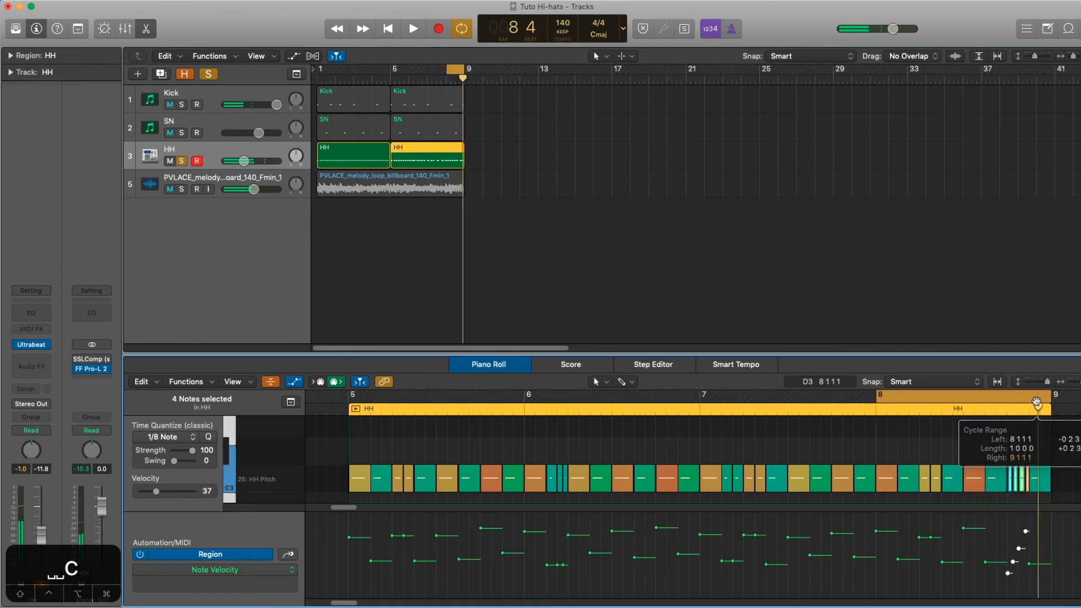
pyautogui.press('space')
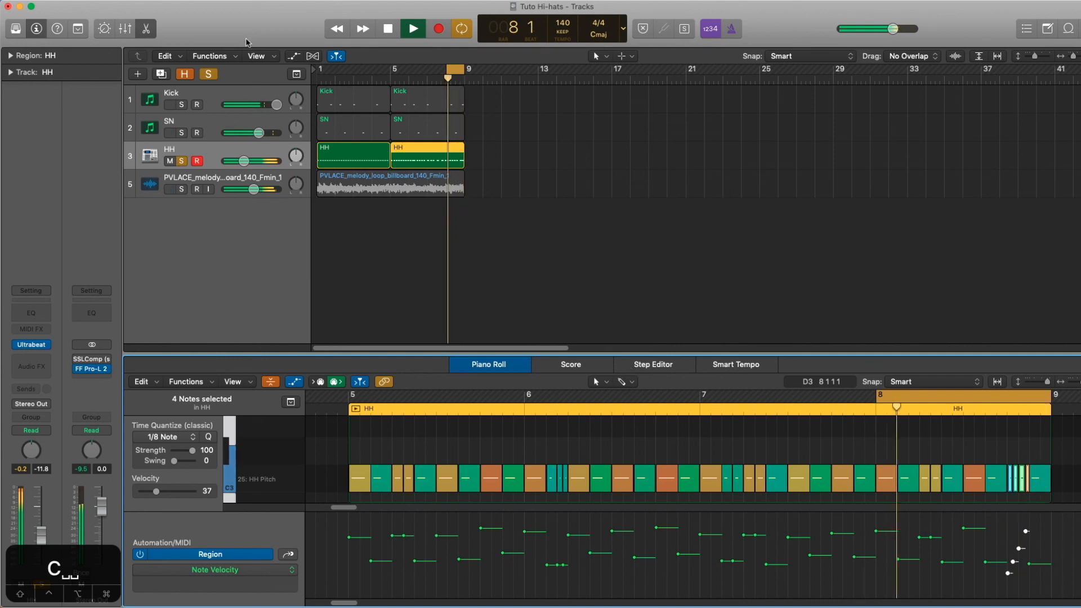
# - Turn off cycling and the HH solo, and play the full arrangement from bar 1 with both HH regions selected
pyautogui.press('c')
pyautogui.moveTo(391, 84); pyautogui.dragTo(465, 79)
pyautogui.click(182, 162)
pyautogui.press('Return')
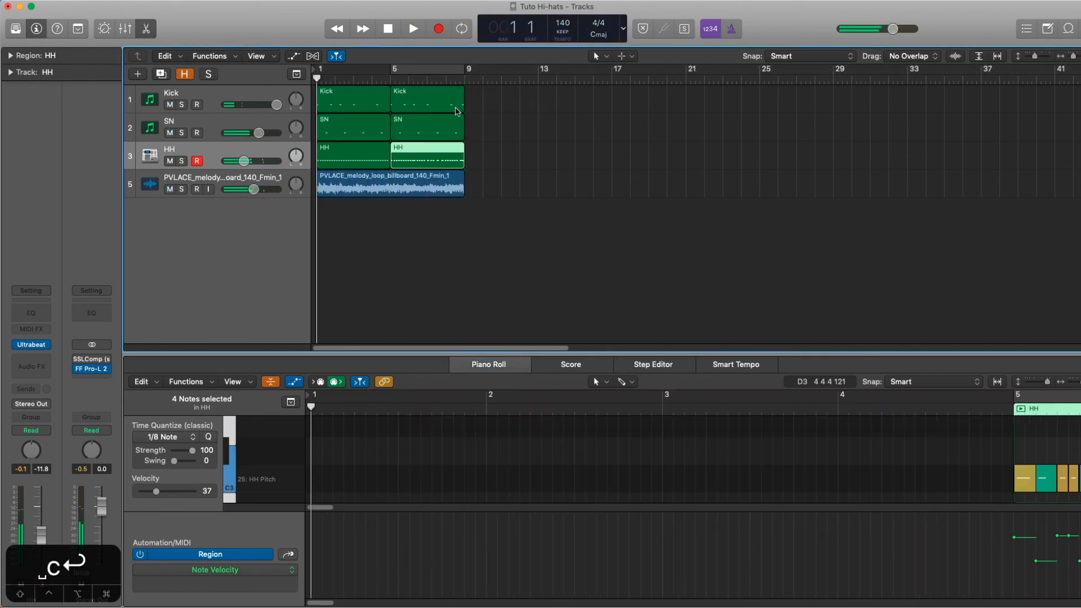
pyautogui.keyDown('shift'); pyautogui.click(360, 159); pyautogui.keyUp('shift')
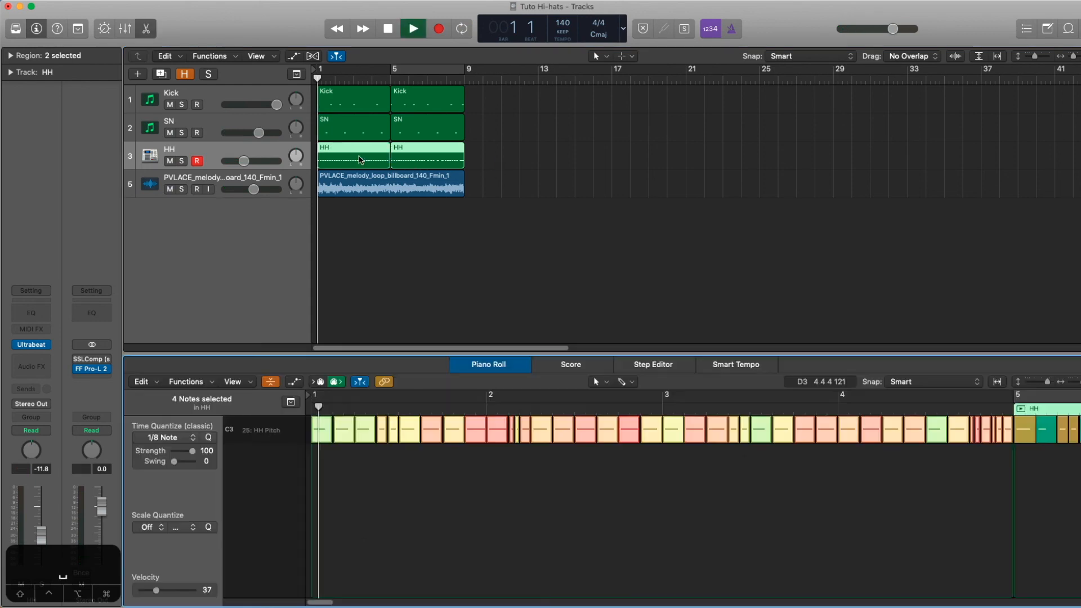
pyautogui.press('space')
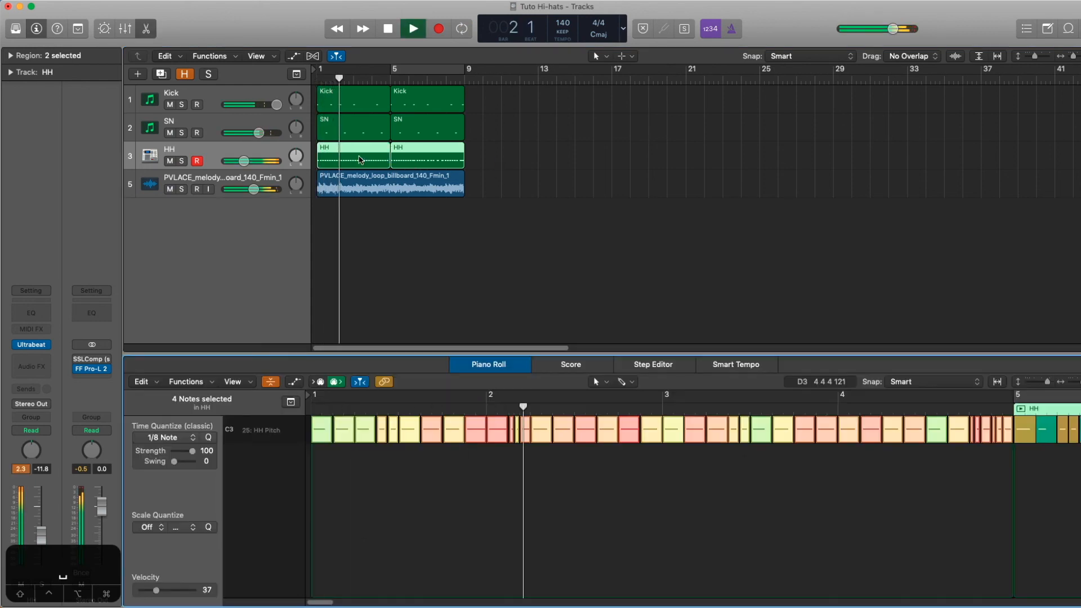